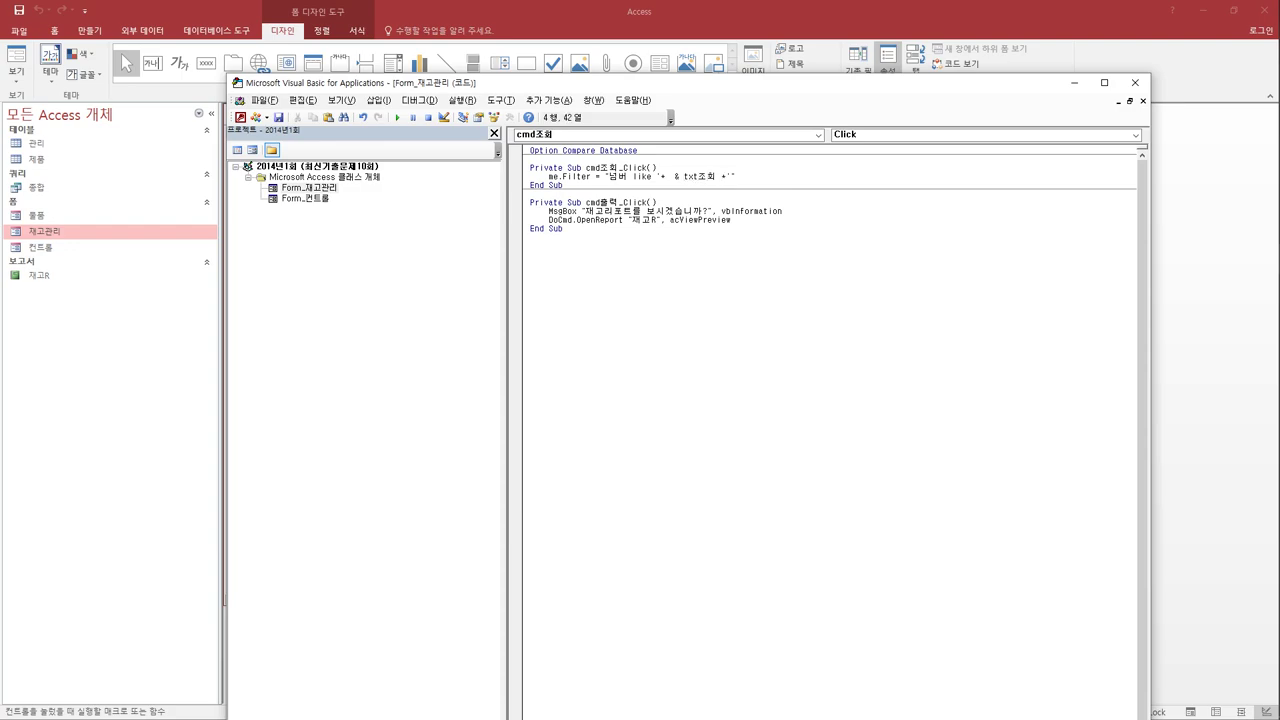
Correct the cmd조회 filter to "넘버 like '*" & txt조회 & "*'".
{"action": "key", "text": "Delete"}
{"action": "type", "text": "& ㅏ"}
{"action": "left_click", "coordinate": [596, 176]}
{"action": "type", "text": "\""}
{"action": "key", "text": "Right"}
{"action": "key", "text": "Right"}
{"action": "key", "text": "Right"}
{"action": "type", "text": "\""}
Add a Me.FilterOn = True line below the Filter statement.
{"action": "key", "text": "Return"}
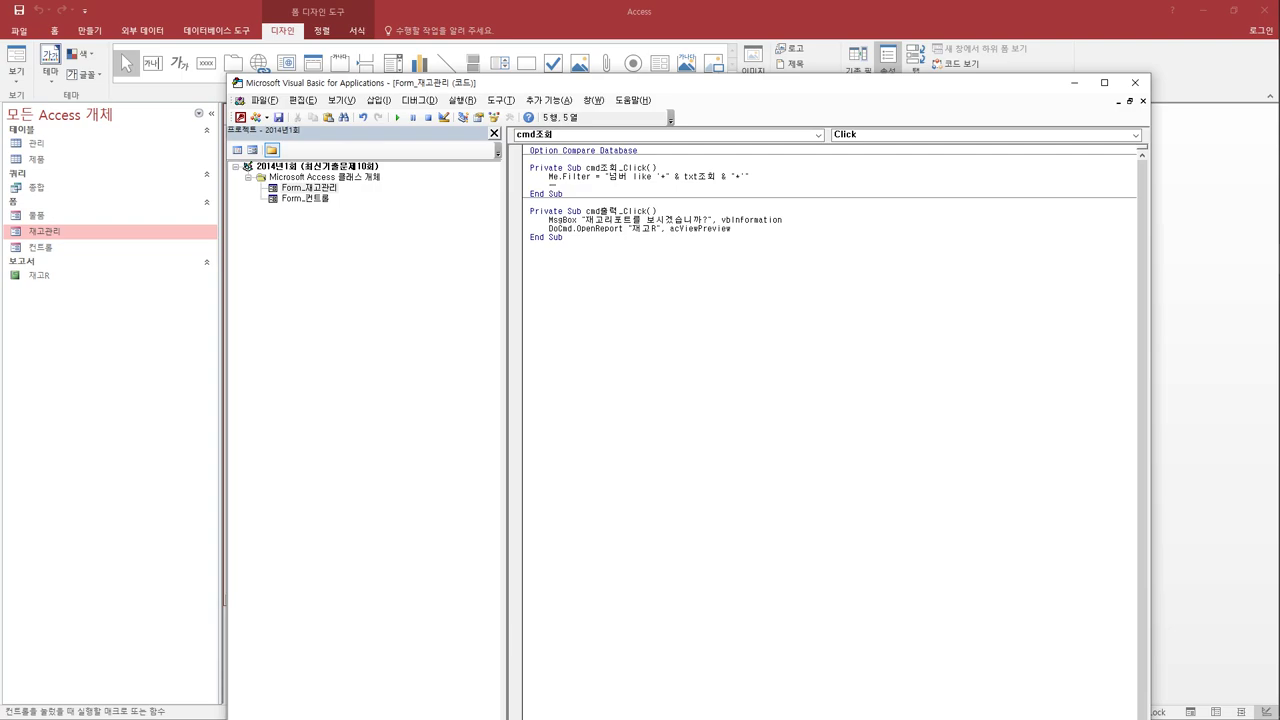
{"action": "type", "text": "me.fi"}
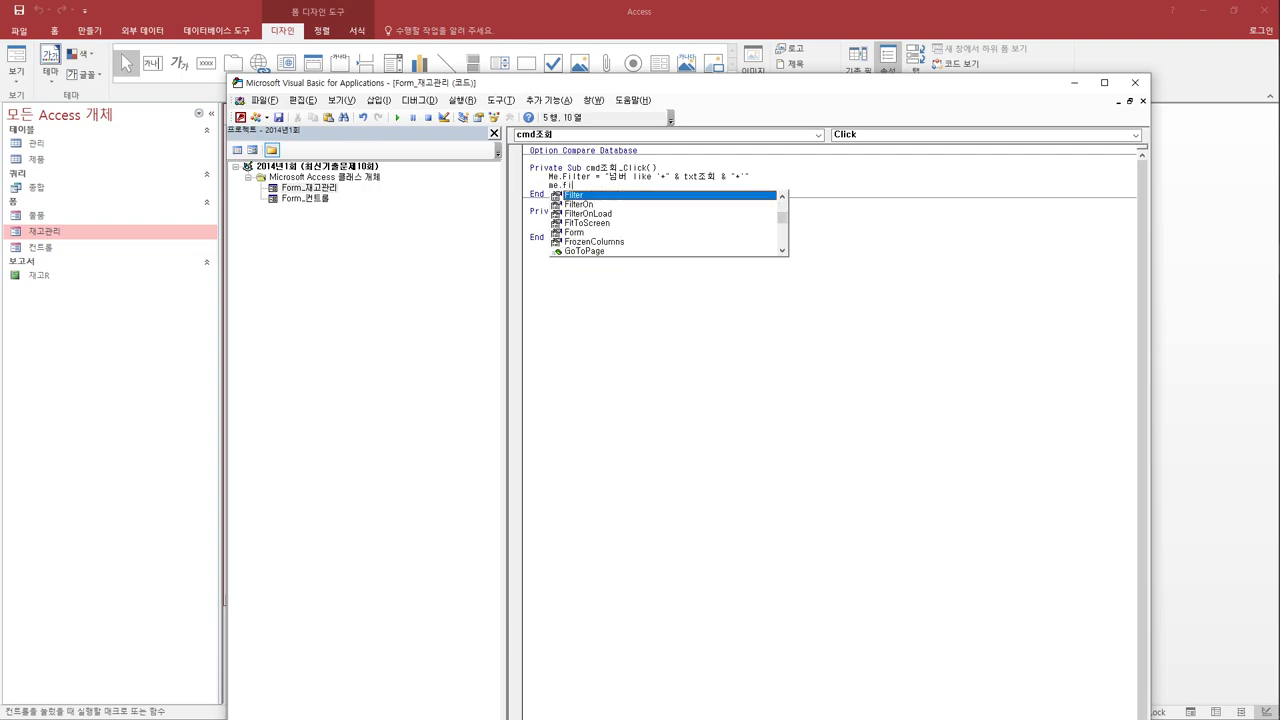
{"action": "key", "text": "Down"}
{"action": "type", "text": "=t"}
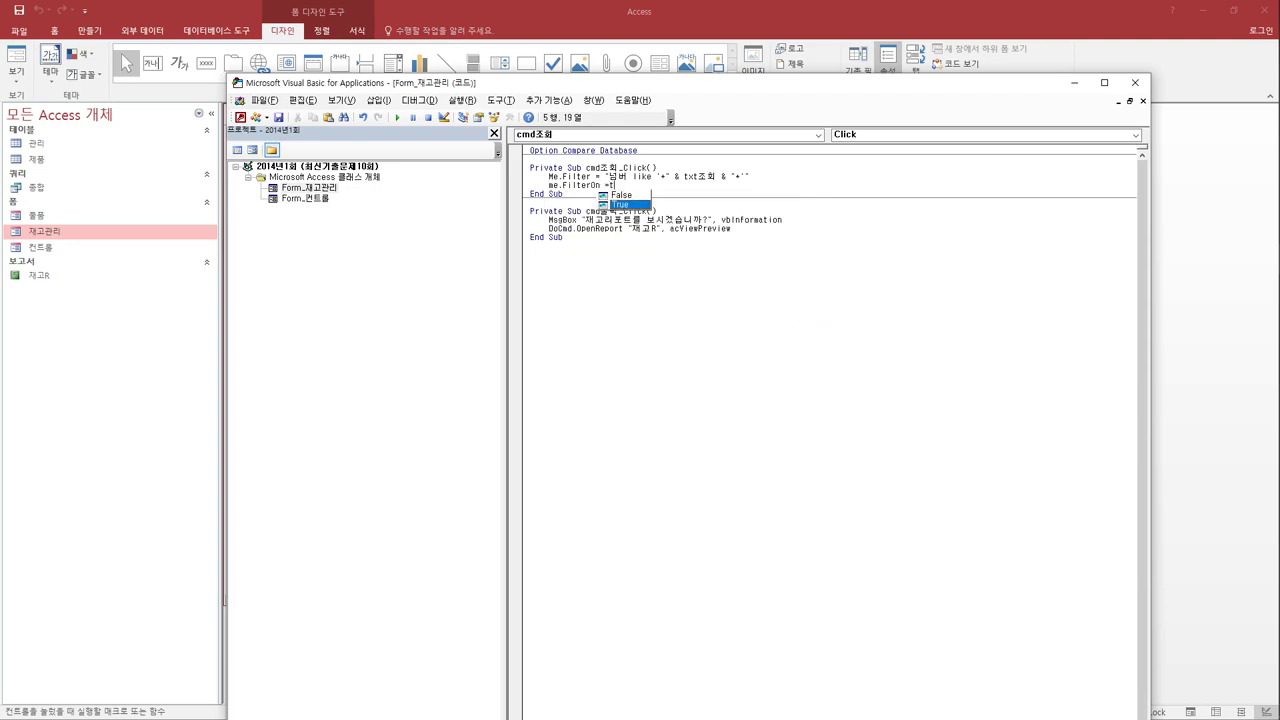
{"action": "key", "text": "Tab"}
{"action": "key", "text": "Down"}
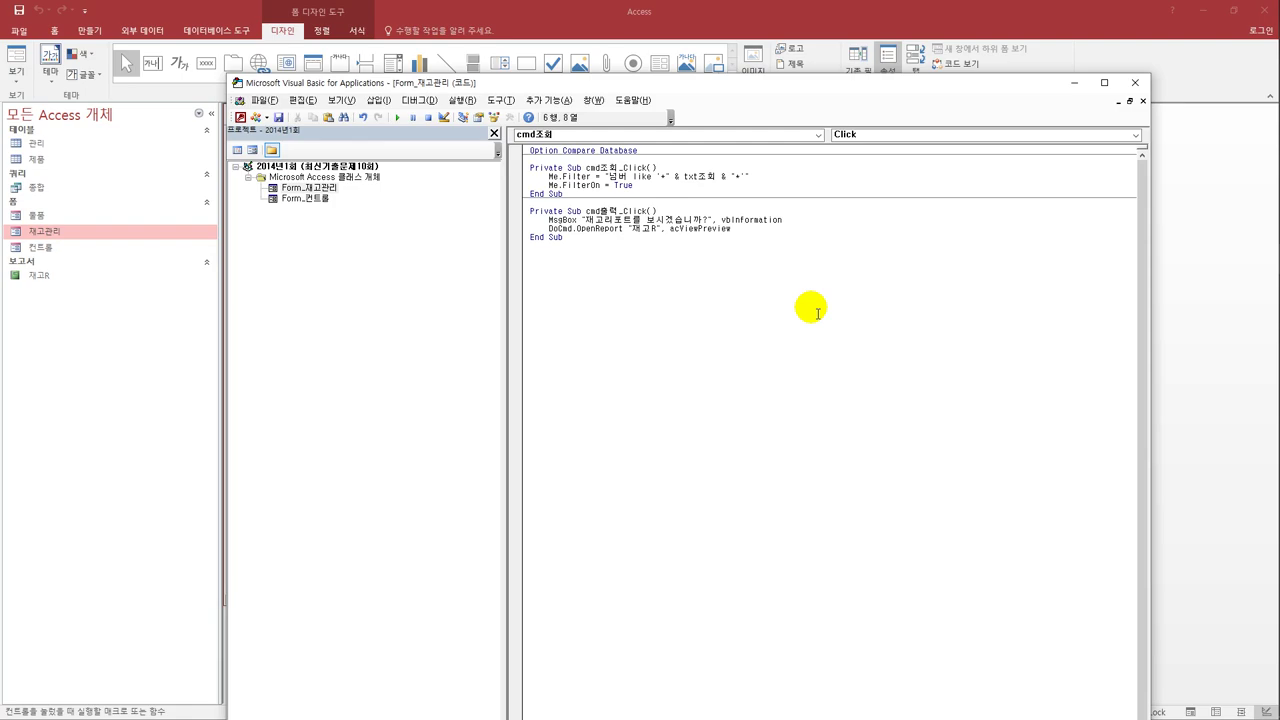
Close the code editor, then save and close the 재고관리 form design.
{"action": "left_click", "coordinate": [1130, 88]}
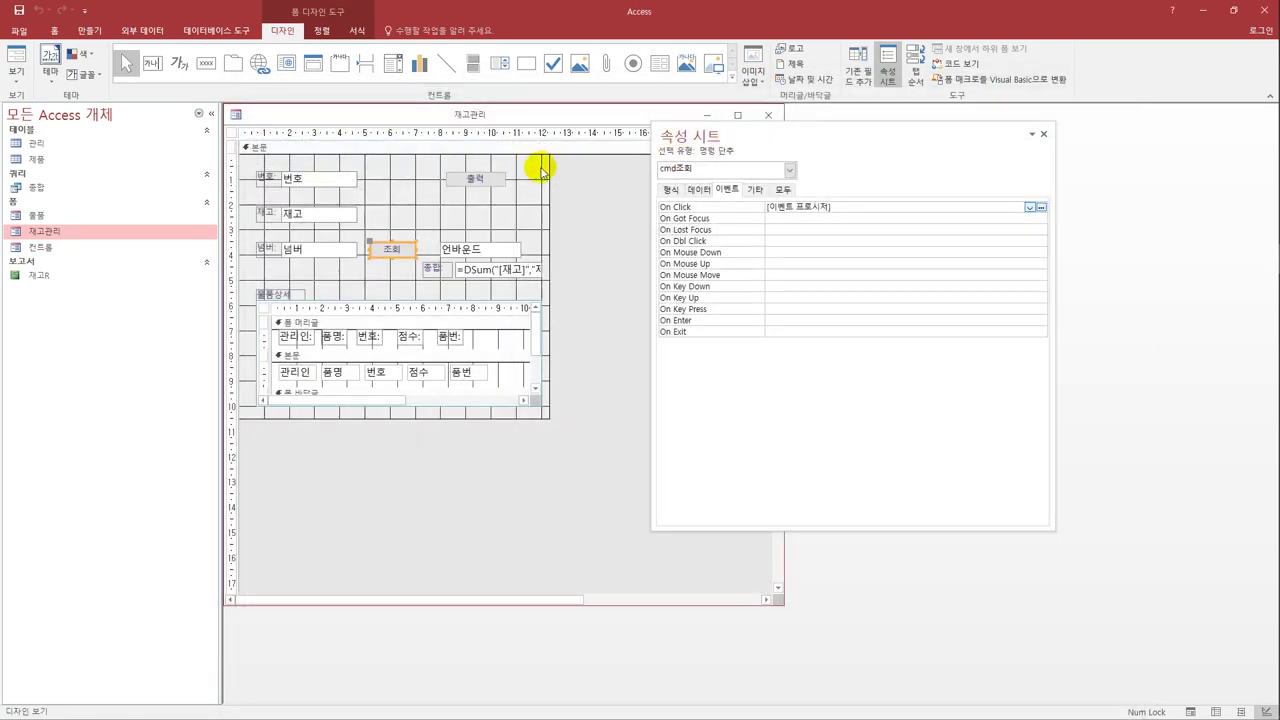
{"action": "left_click", "coordinate": [20, 12]}
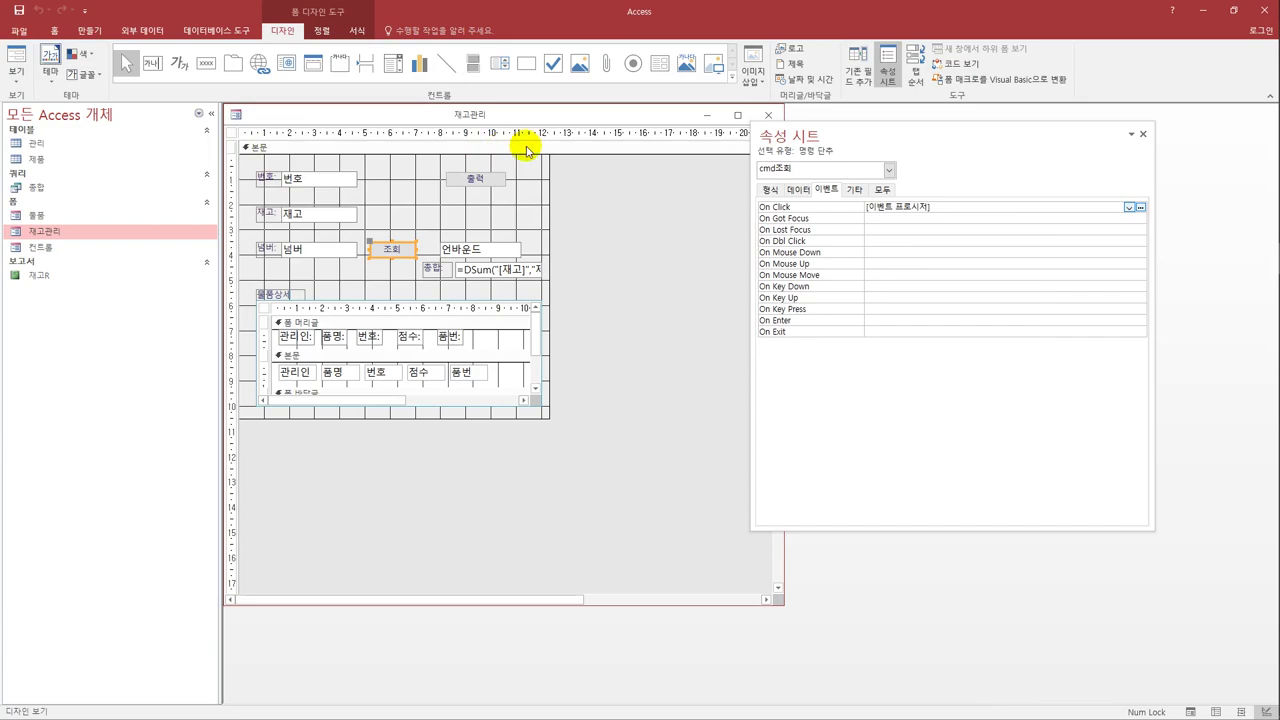
{"action": "left_click", "coordinate": [767, 115]}
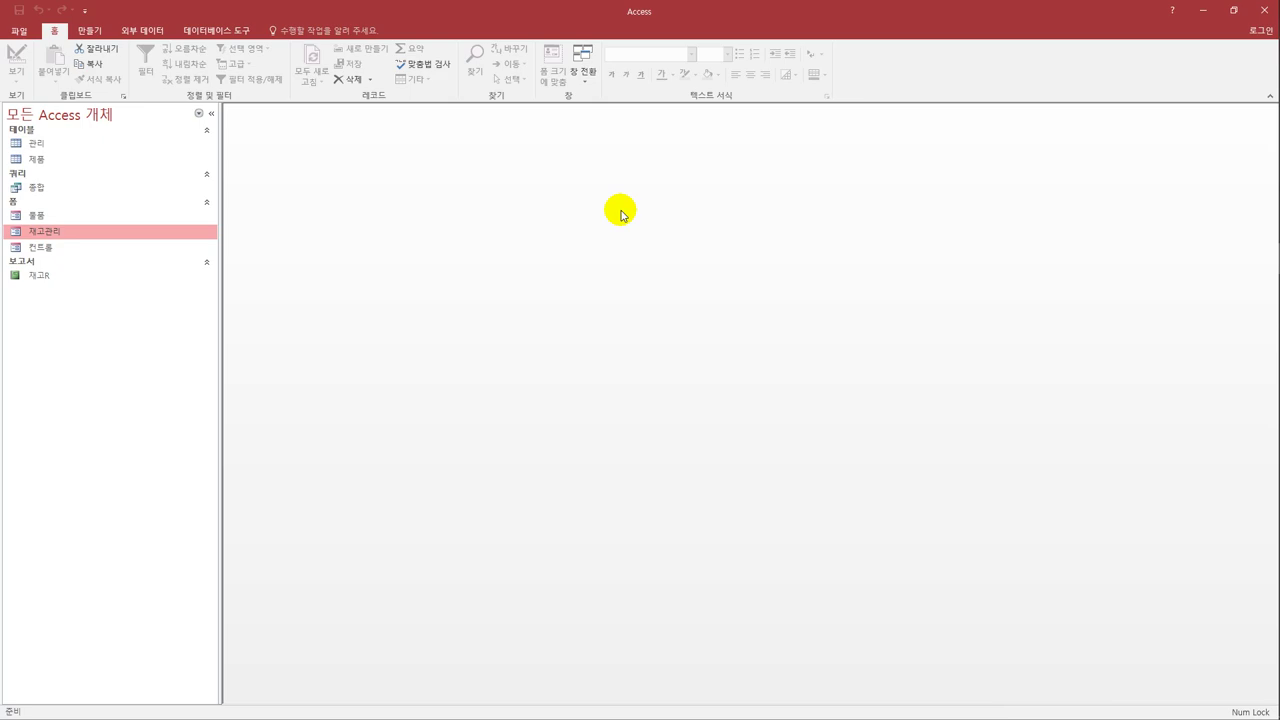
Start a new design-view query on 관리 with the 번호 and 점수 fields.
{"action": "left_click", "coordinate": [90, 31]}
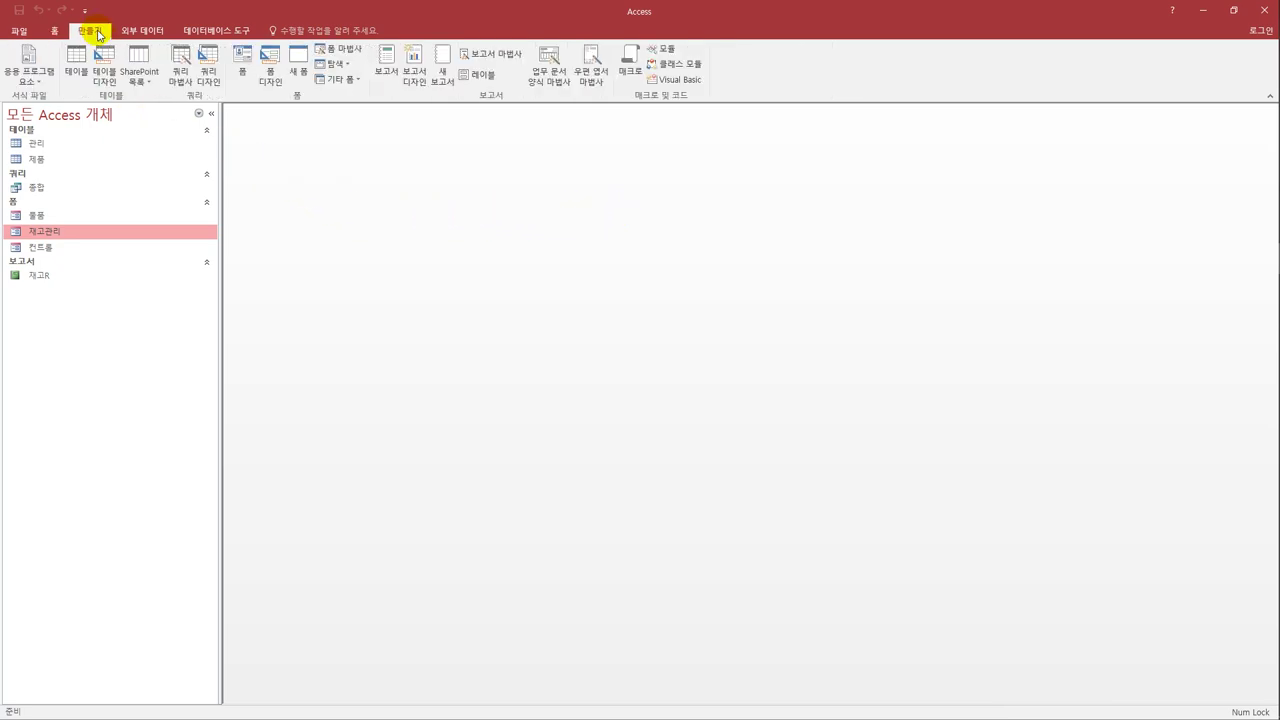
{"action": "left_click", "coordinate": [207, 68]}
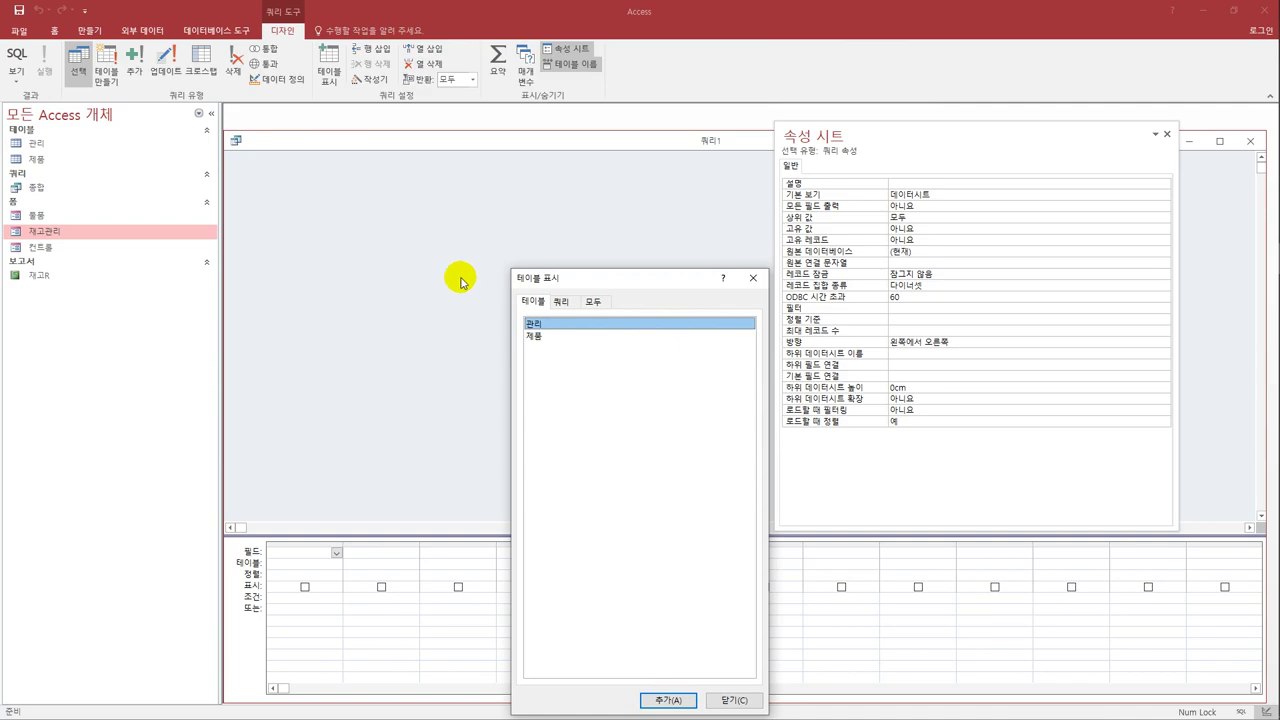
{"action": "double_click", "coordinate": [548, 325]}
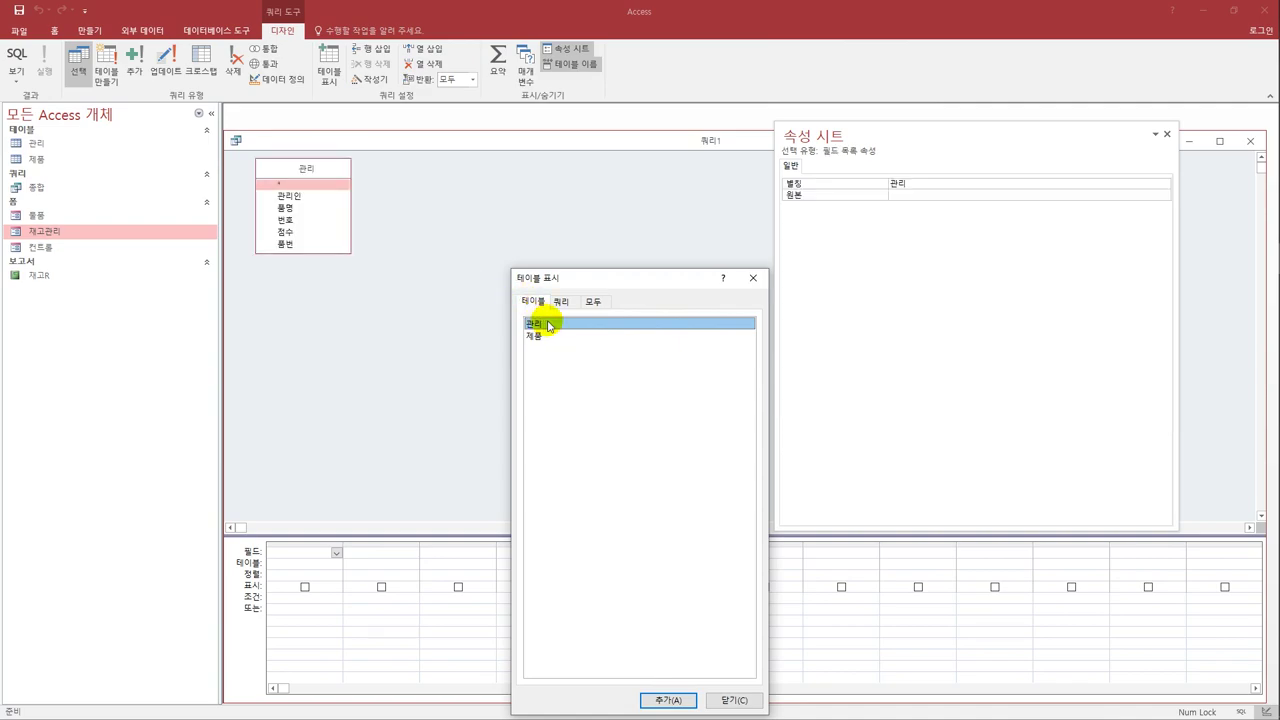
{"action": "left_click", "coordinate": [753, 277]}
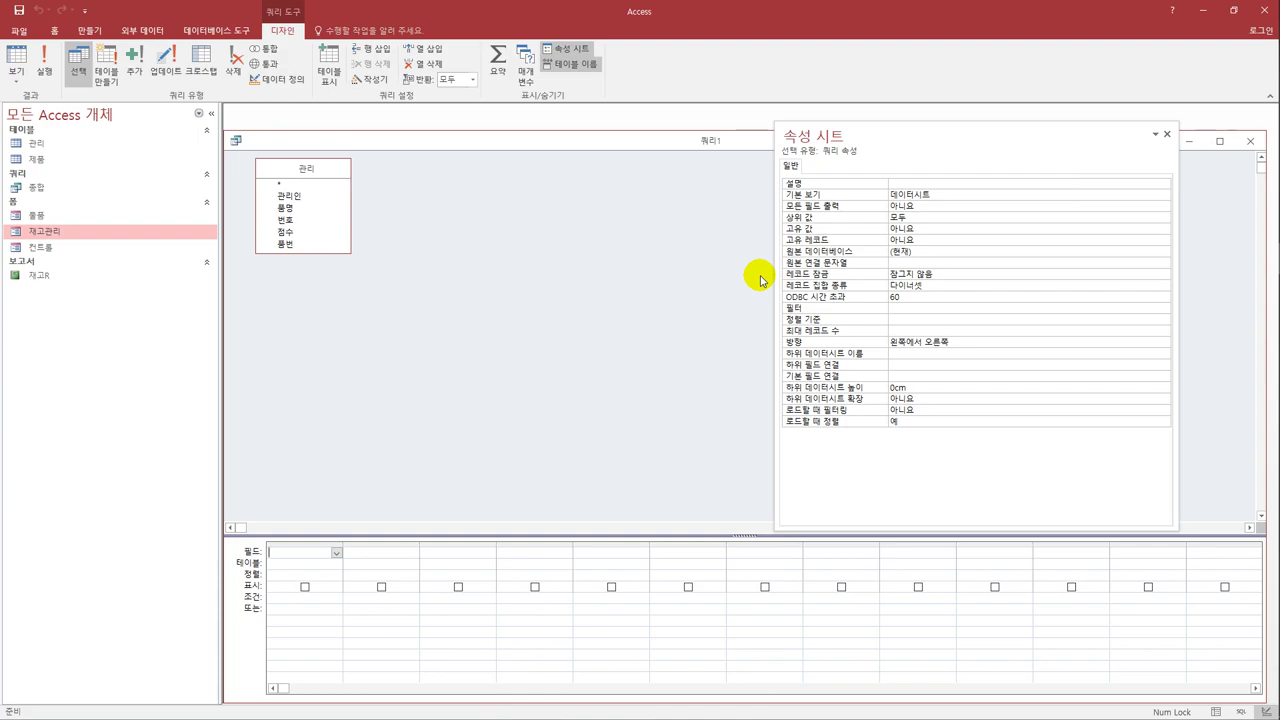
{"action": "double_click", "coordinate": [299, 221]}
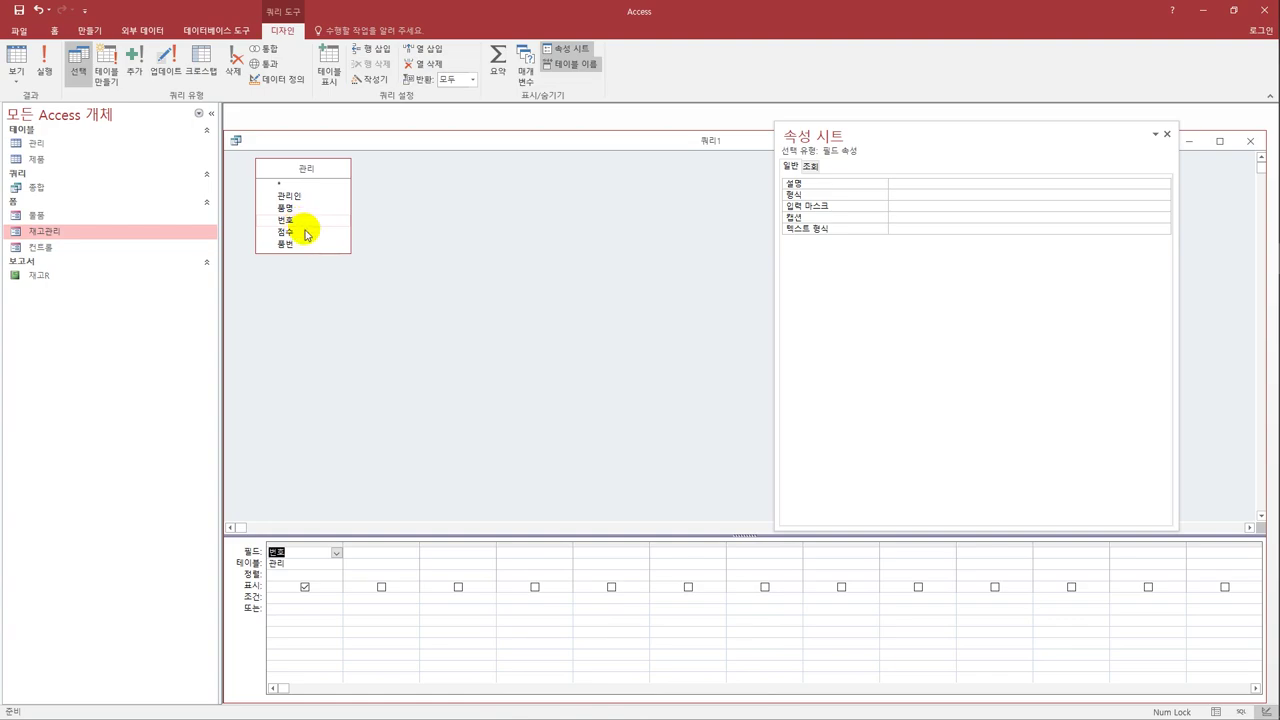
{"action": "double_click", "coordinate": [303, 232]}
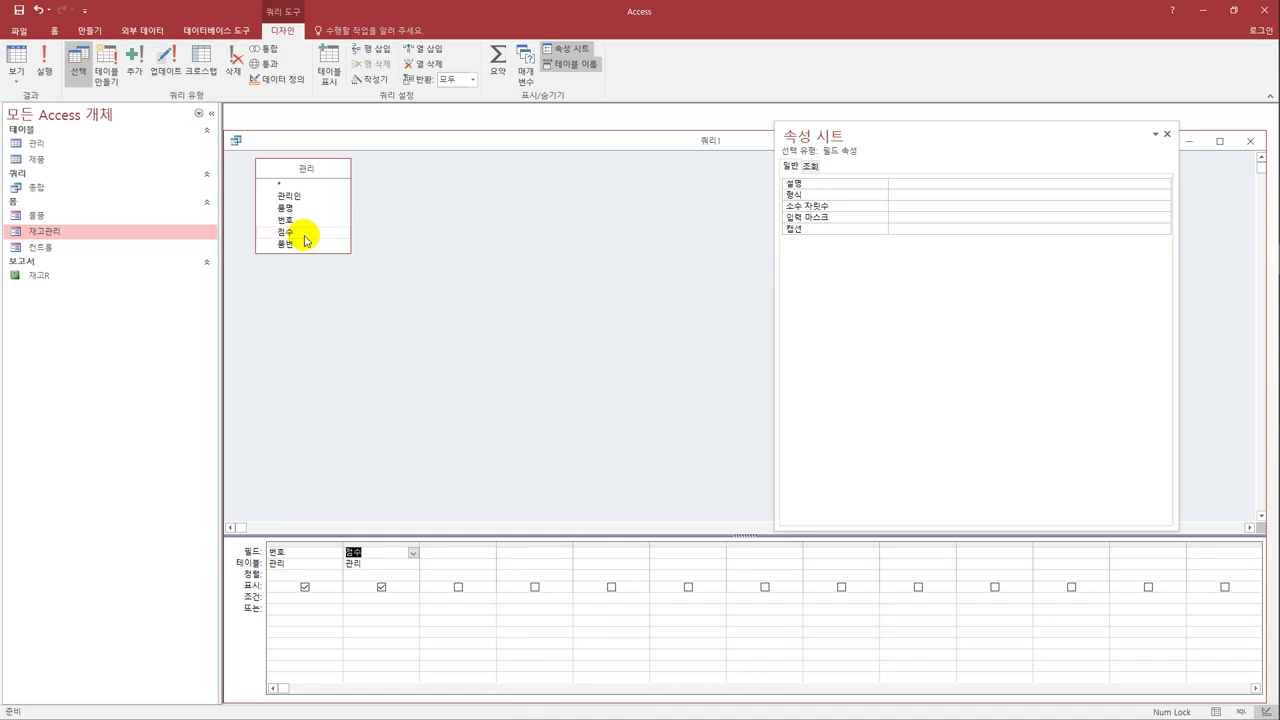
Turn on totals and sum 점수 under the alias 점수종합.
{"action": "left_click", "coordinate": [491, 78]}
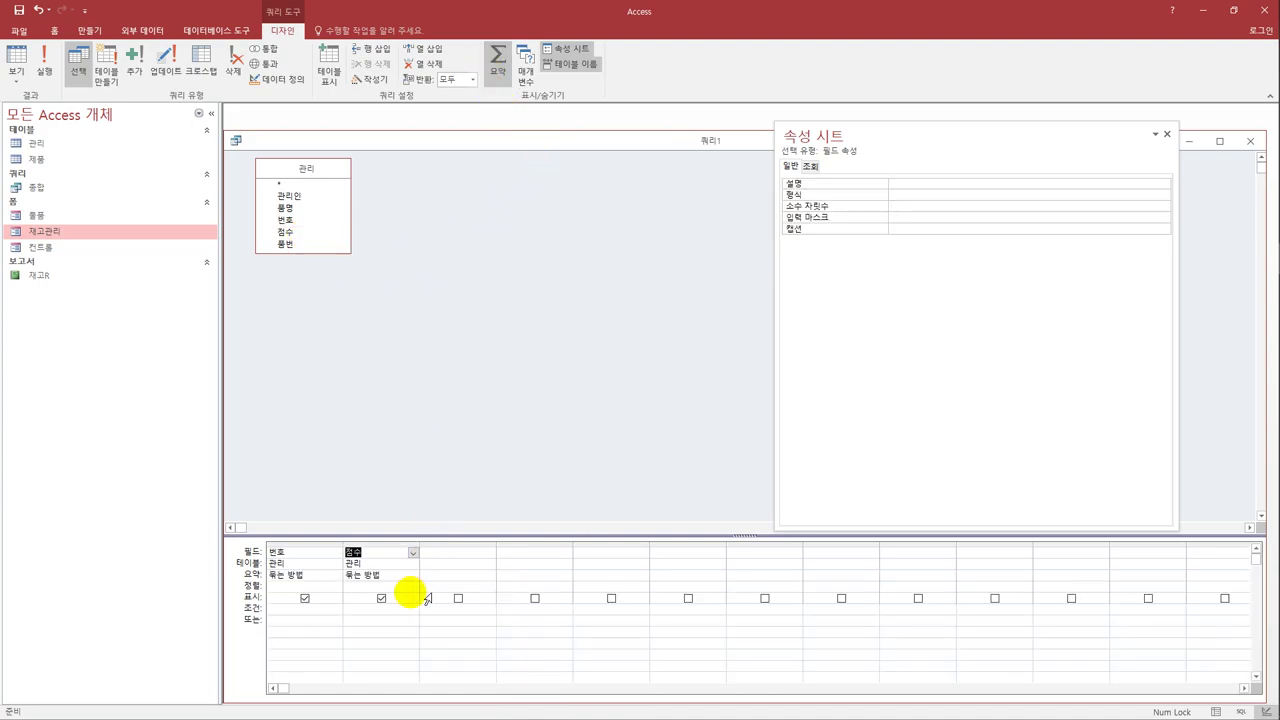
{"action": "left_click", "coordinate": [400, 575]}
{"action": "left_click", "coordinate": [412, 576]}
{"action": "left_click", "coordinate": [400, 597]}
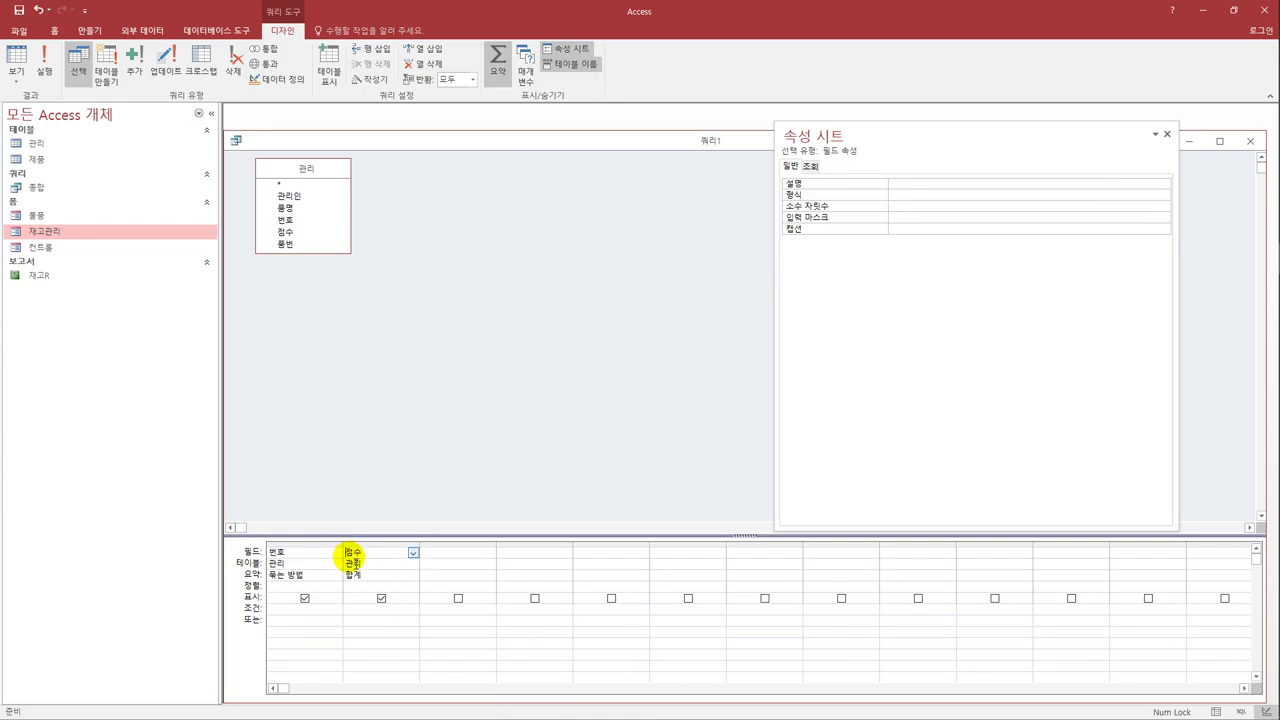
{"action": "left_click", "coordinate": [352, 553]}
{"action": "type", "text": "점수"}
{"action": "type", "text": "조합"}
{"action": "key", "text": "BackSpace"}
{"action": "key", "text": "BackSpace"}
{"action": "type", "text": "종합:"}
{"action": "key", "text": "Tab"}
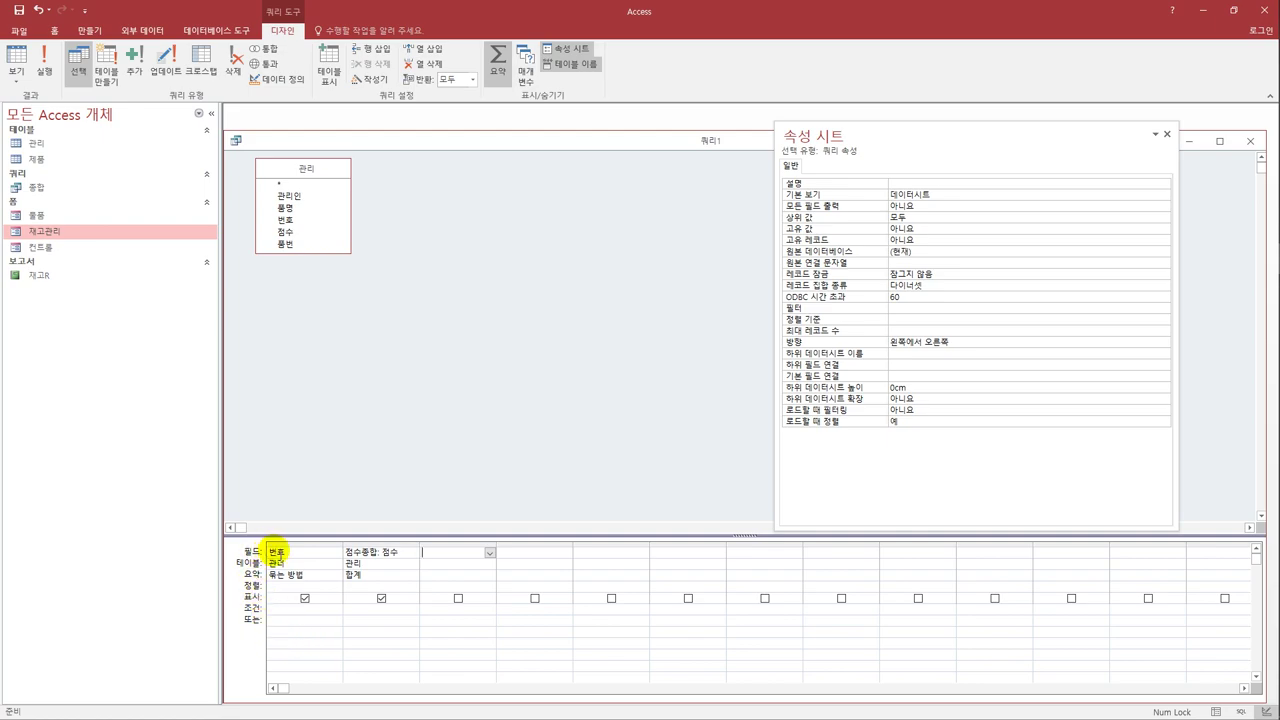
Replace the 번호 column with Left([번호],3) and run the query.
{"action": "left_click", "coordinate": [265, 551]}
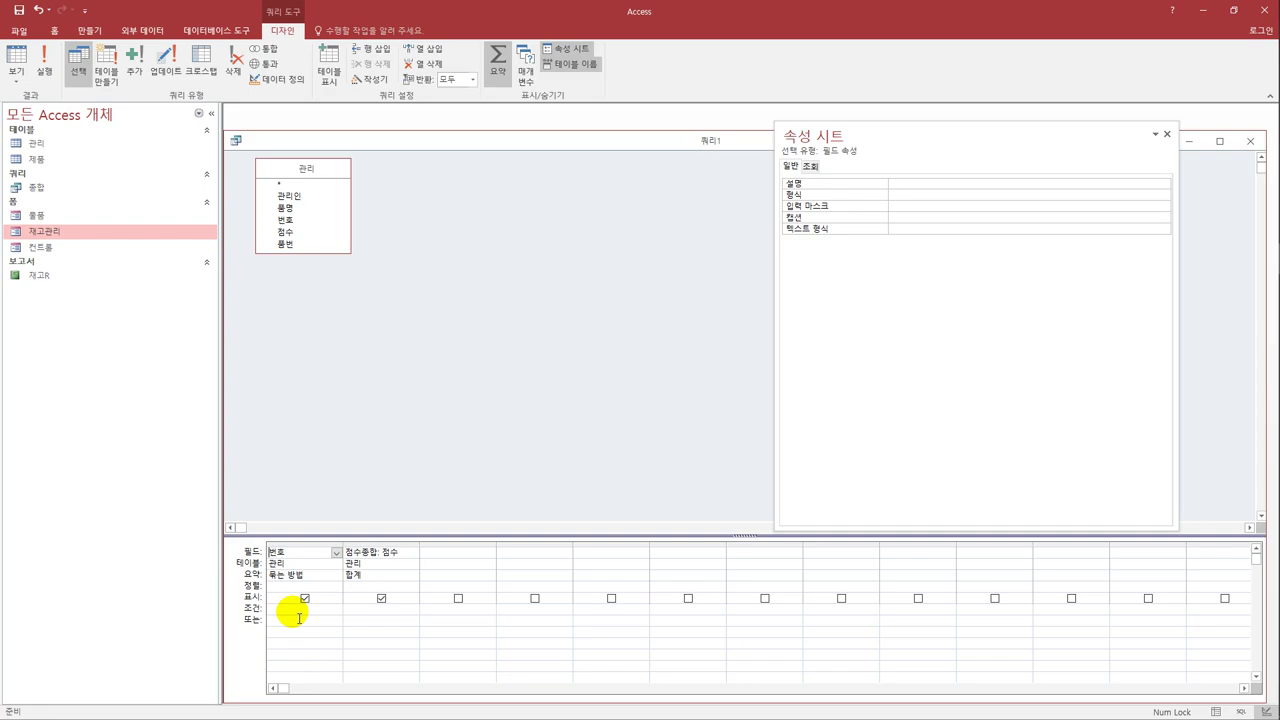
{"action": "type", "text": "left([번호],3)"}
{"action": "key", "text": "Down"}
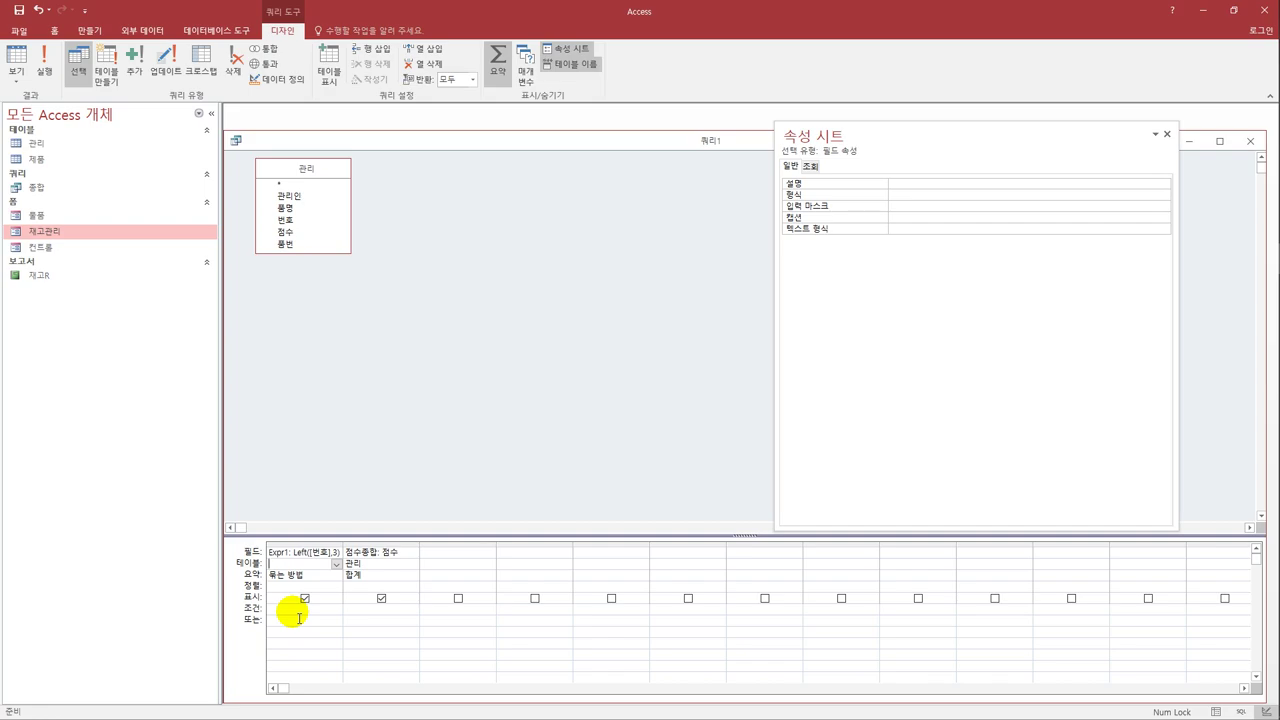
{"action": "left_click", "coordinate": [20, 60]}
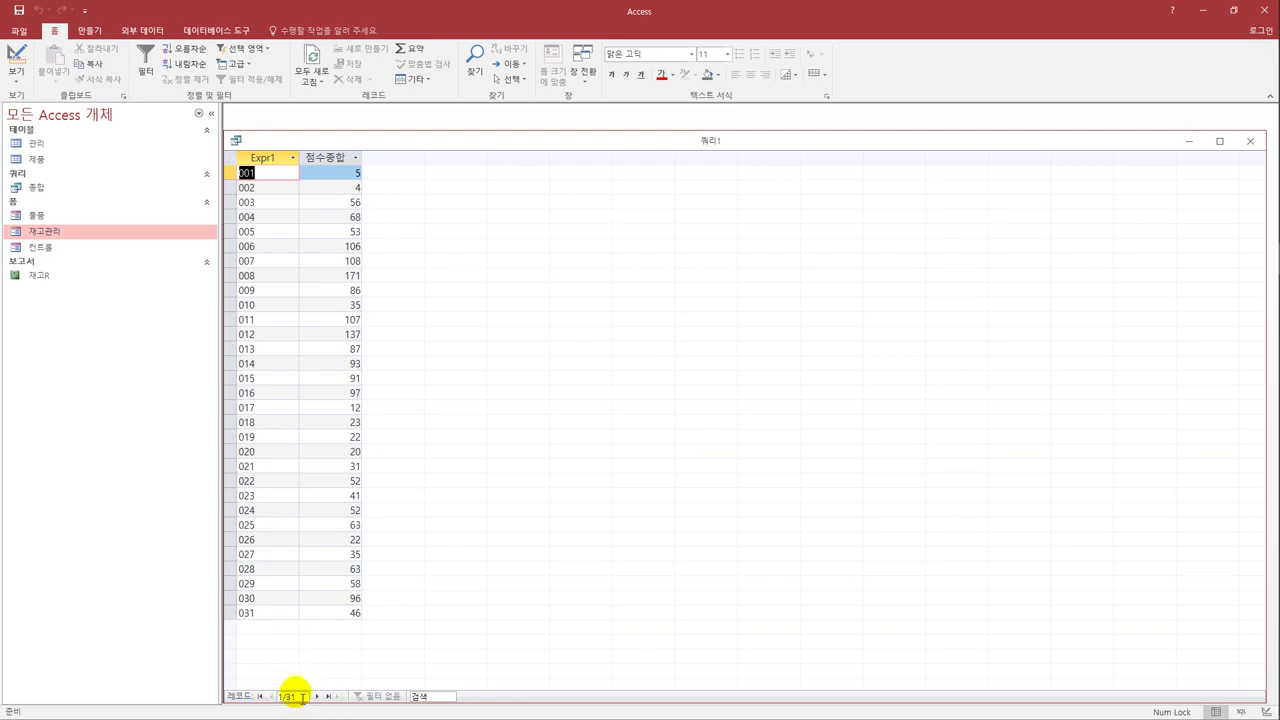
Rename the Expr1 column to 번호별 and view the results.
{"action": "left_click", "coordinate": [17, 60]}
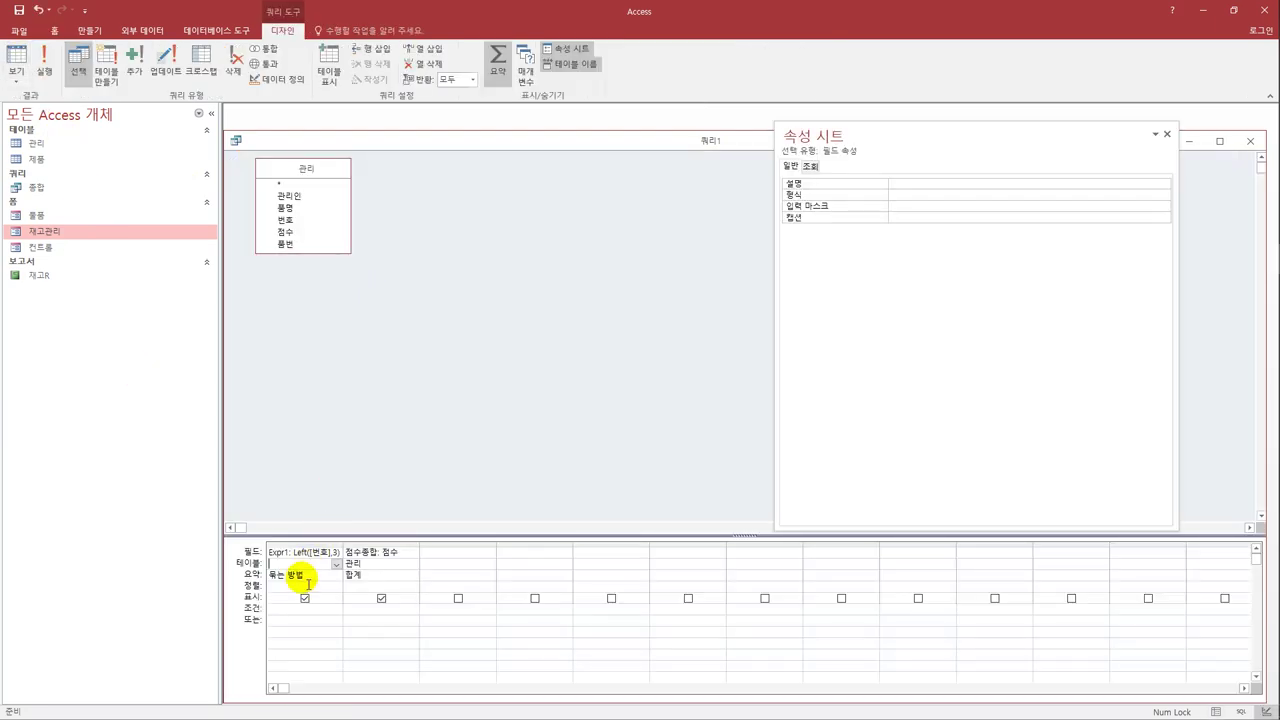
{"action": "left_click", "coordinate": [287, 567]}
{"action": "double_click", "coordinate": [276, 552]}
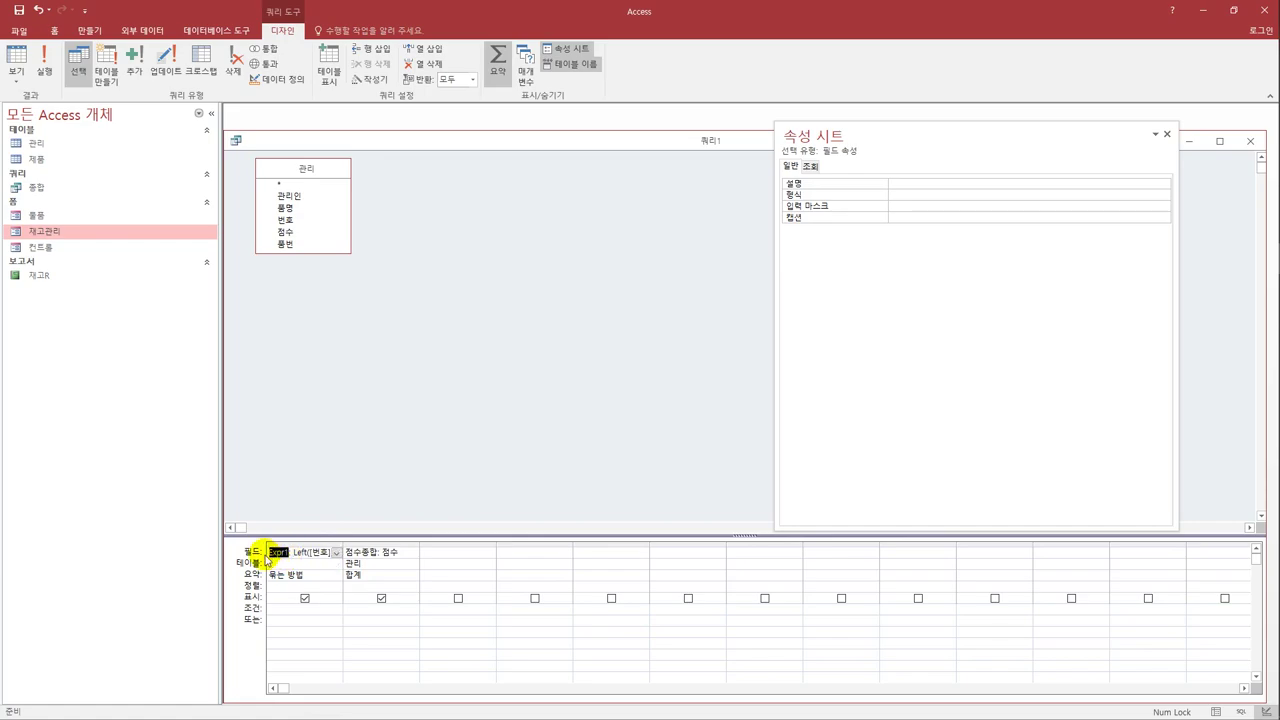
{"action": "key", "text": "Delete"}
{"action": "type", "text": "번호별"}
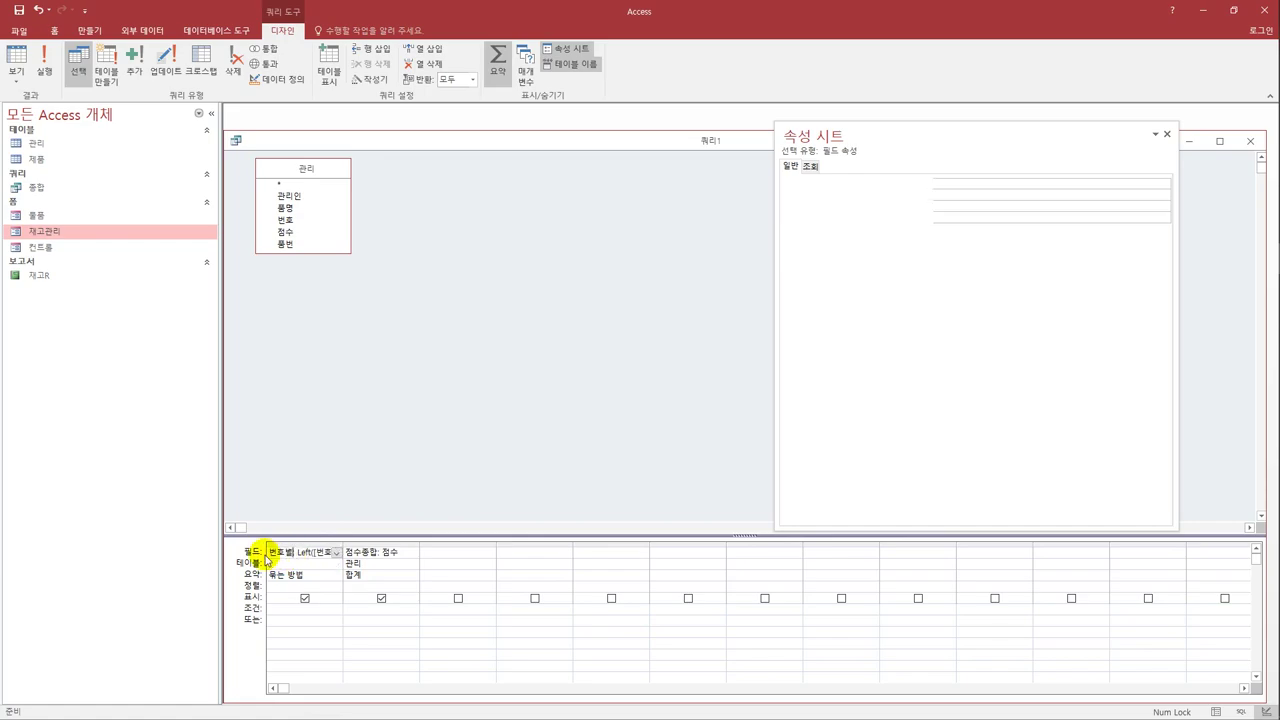
{"action": "key", "text": "Tab"}
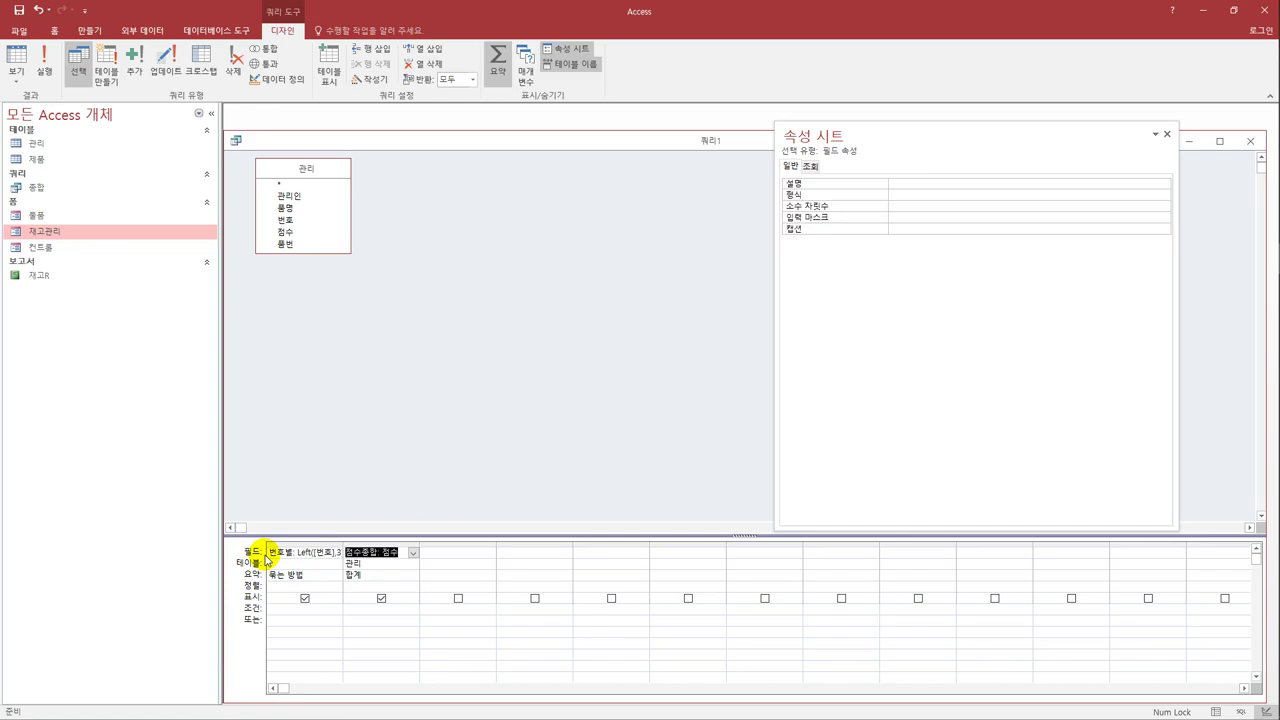
{"action": "left_click", "coordinate": [15, 56]}
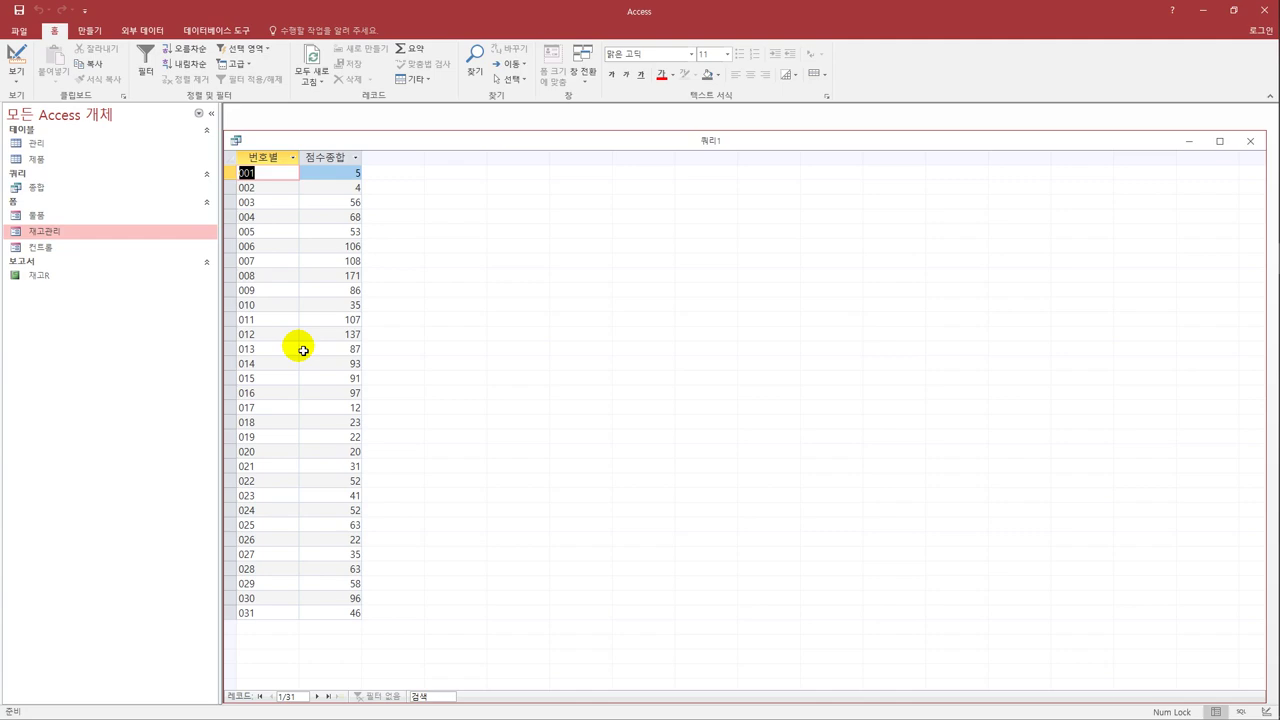
Save the query as 번호별점수 and close it.
{"action": "left_click", "coordinate": [18, 10]}
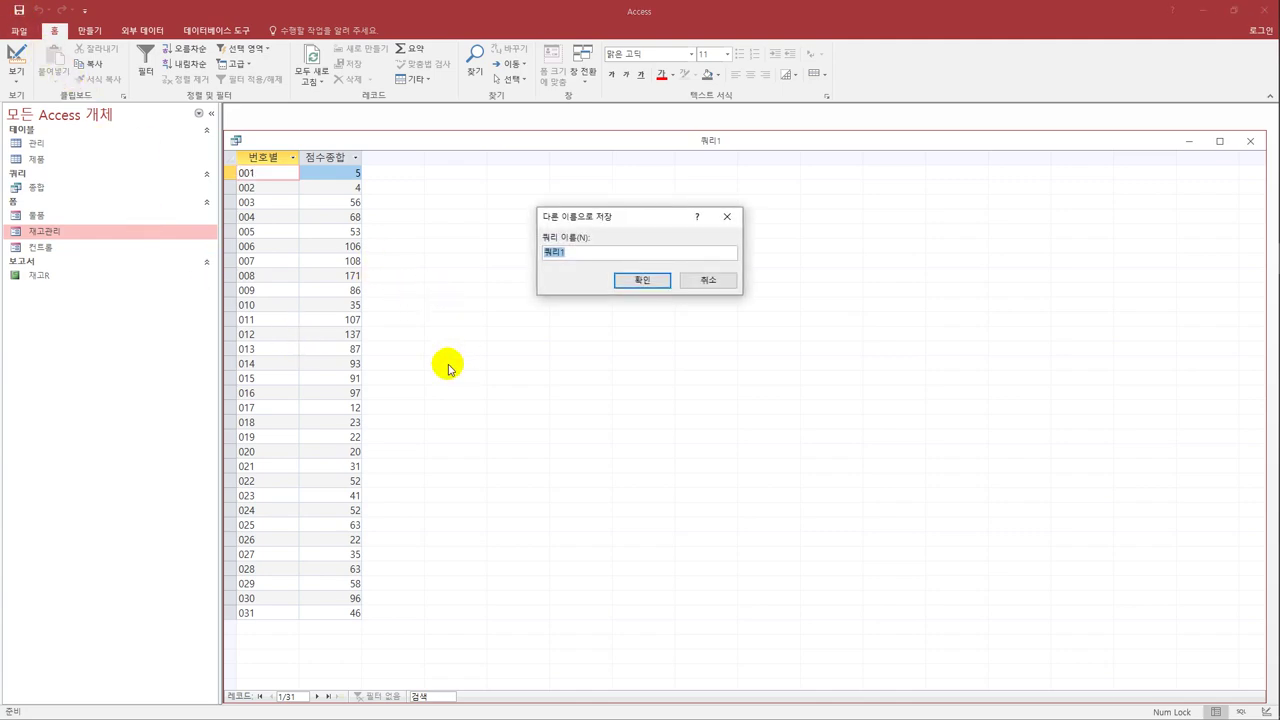
{"action": "type", "text": "번호별점수"}
{"action": "key", "text": "Return"}
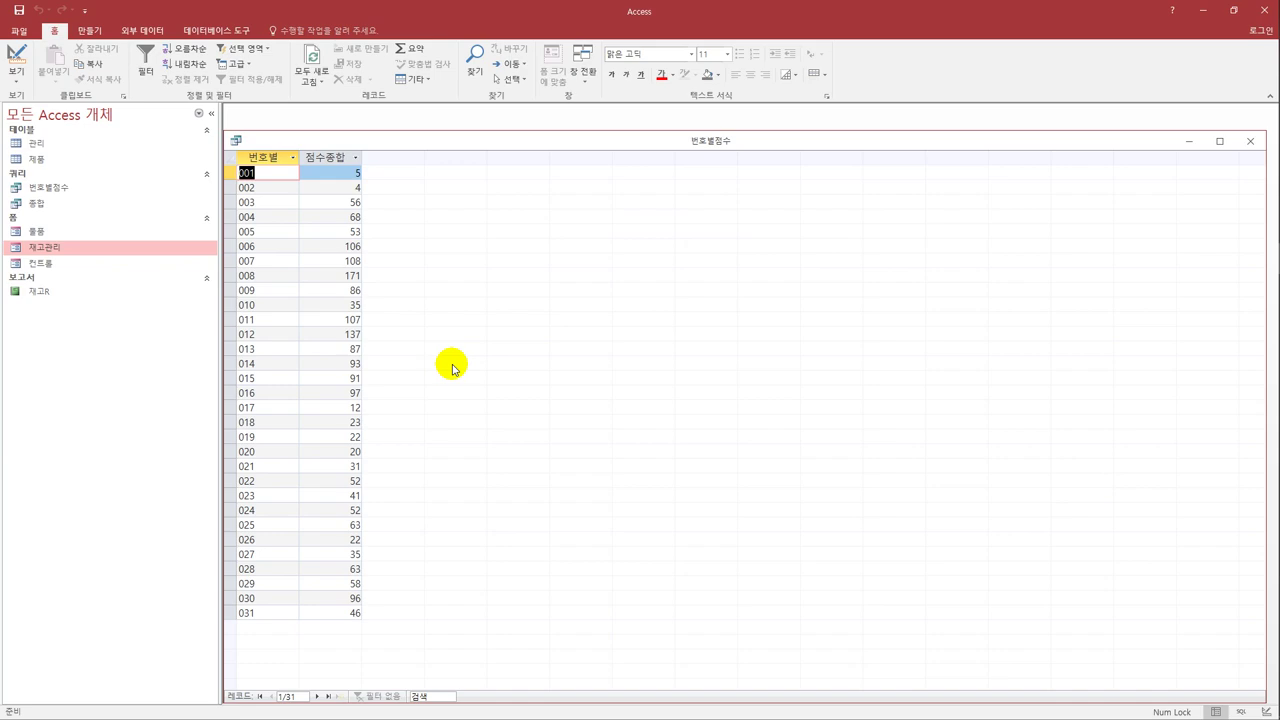
{"action": "left_click", "coordinate": [1248, 144]}
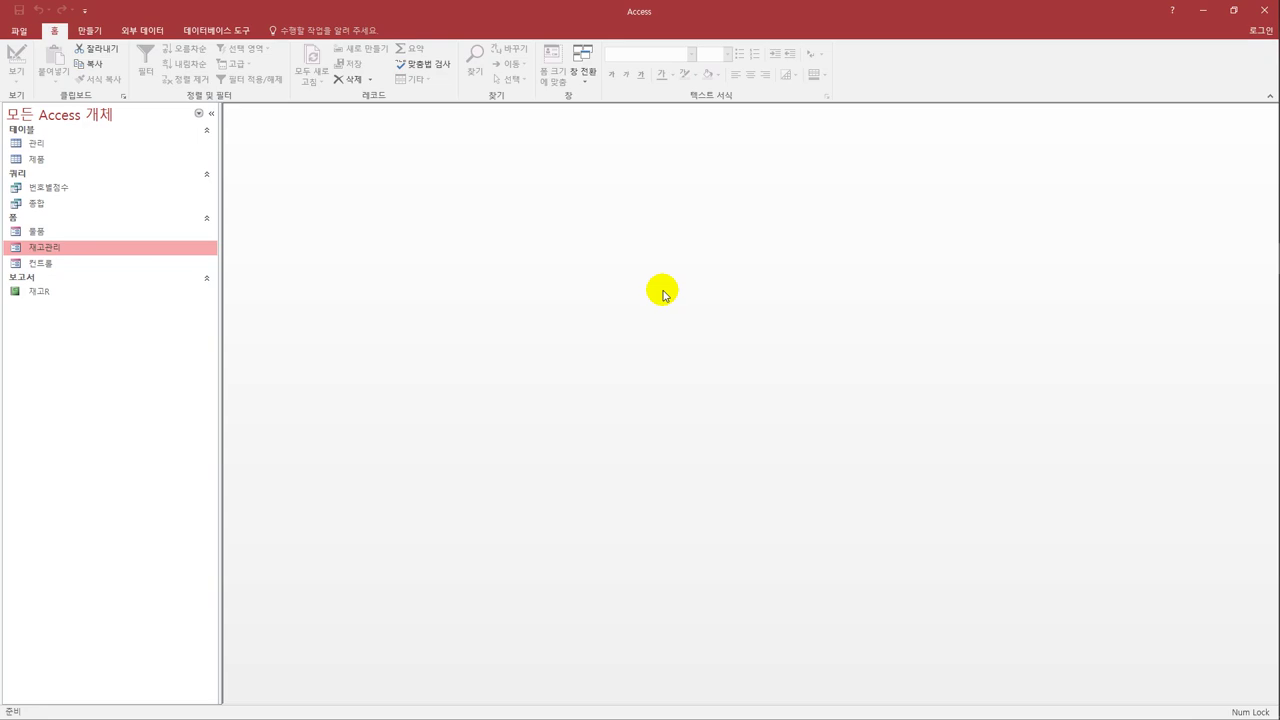
Create a query on 제품 and 관리 with fields 관리인, 품명, 품번 and 직책.
{"action": "left_click", "coordinate": [86, 38]}
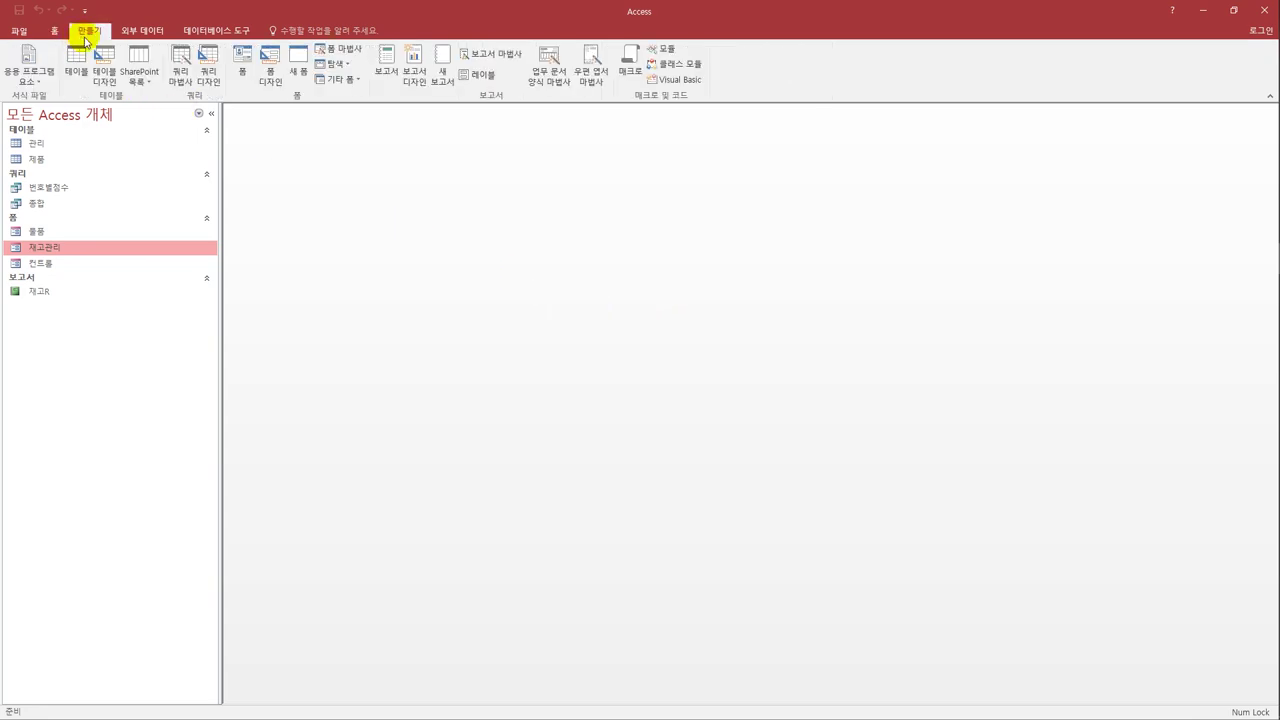
{"action": "left_click", "coordinate": [207, 72]}
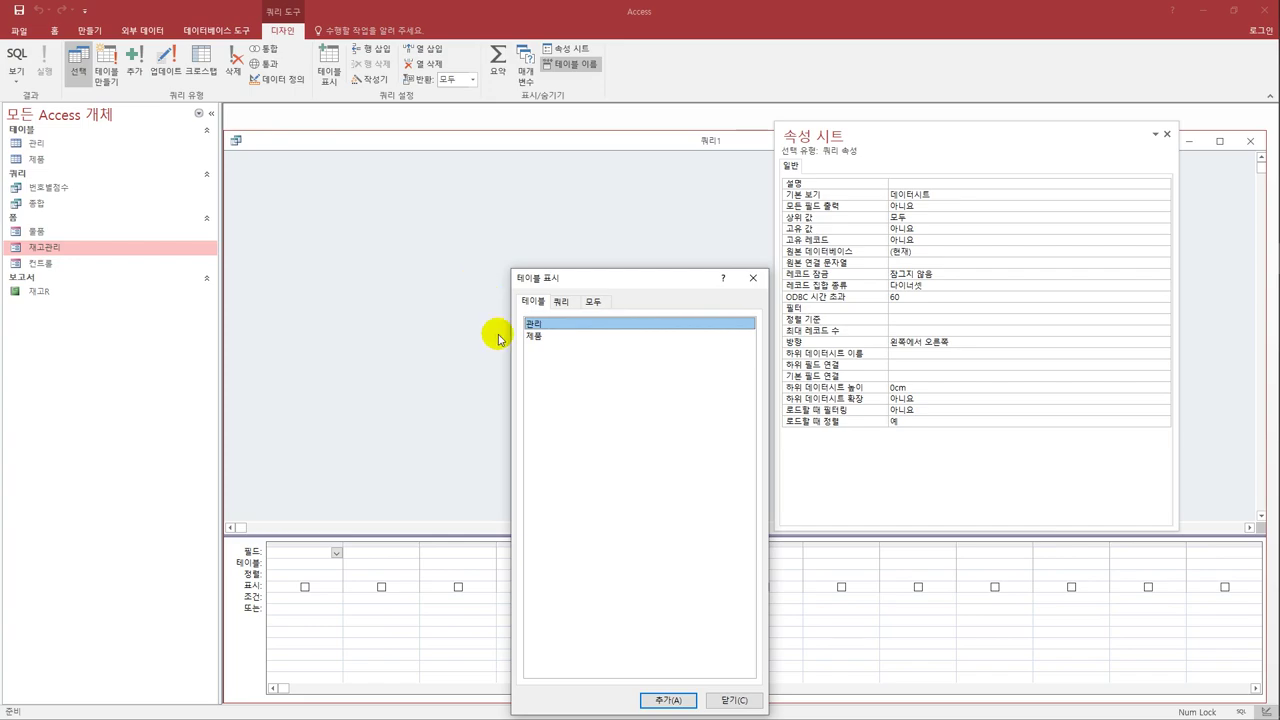
{"action": "double_click", "coordinate": [560, 336]}
{"action": "double_click", "coordinate": [560, 325]}
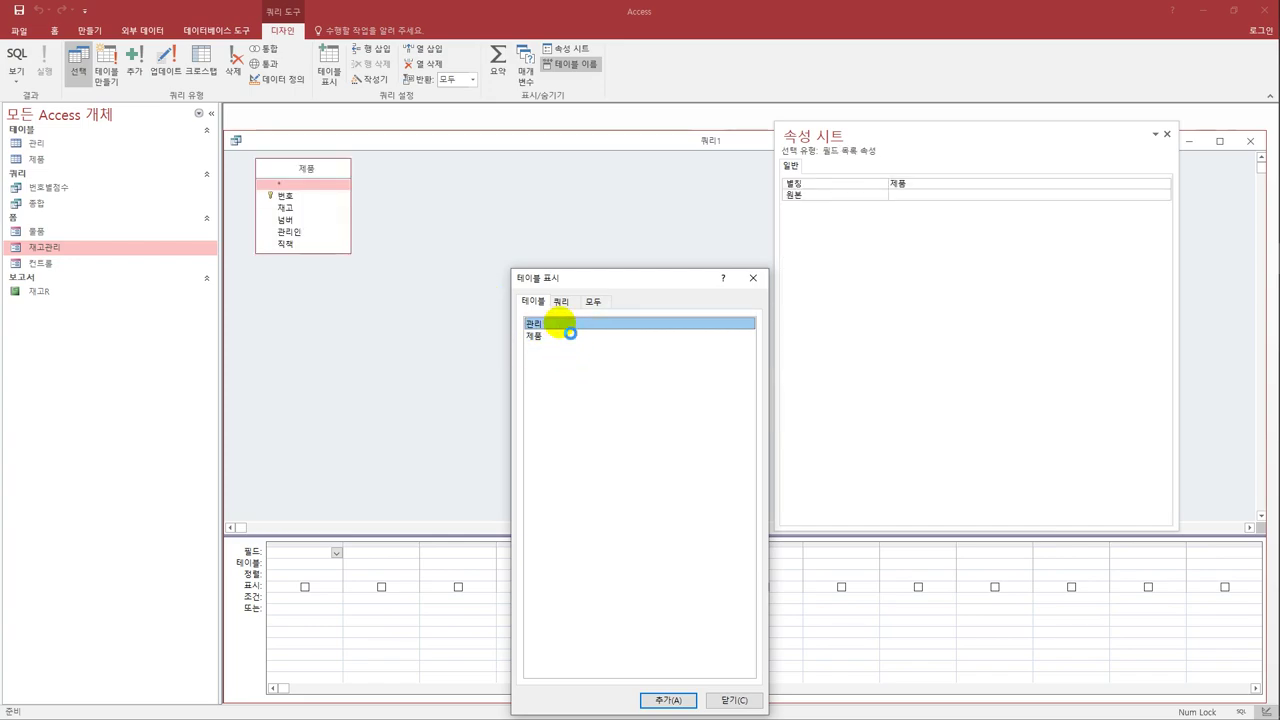
{"action": "left_click", "coordinate": [733, 700]}
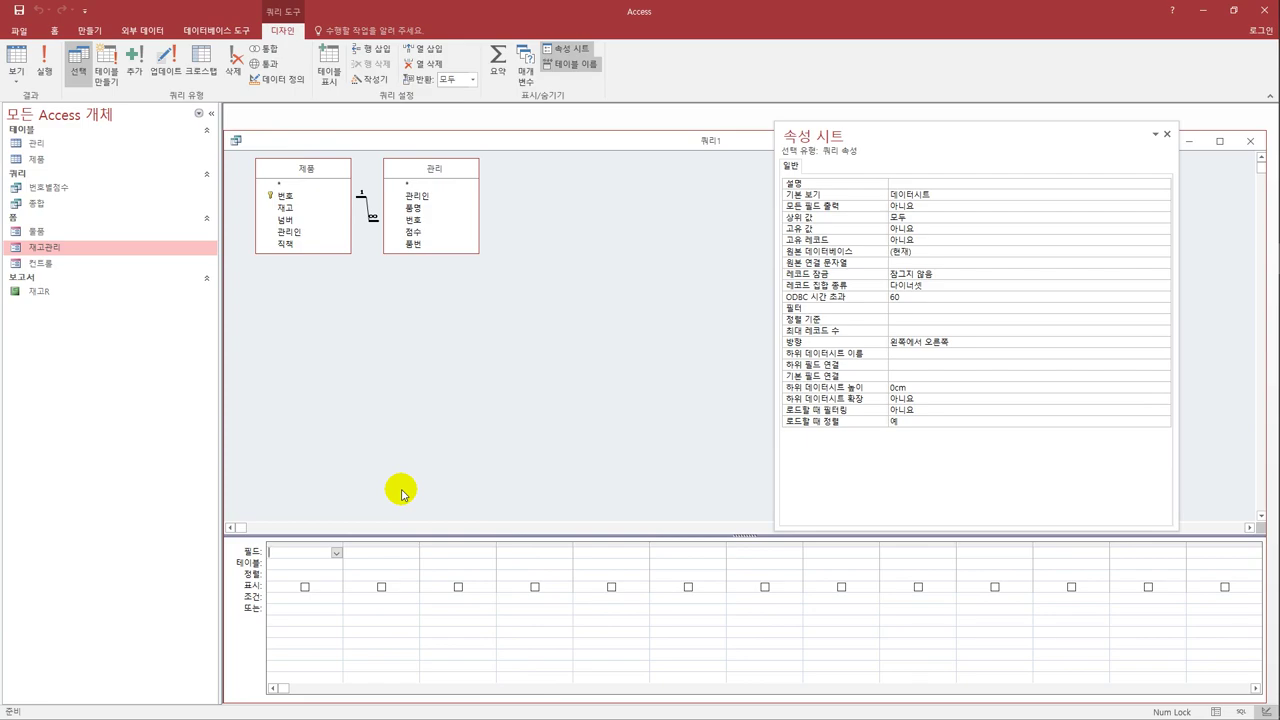
{"action": "left_click", "coordinate": [410, 197]}
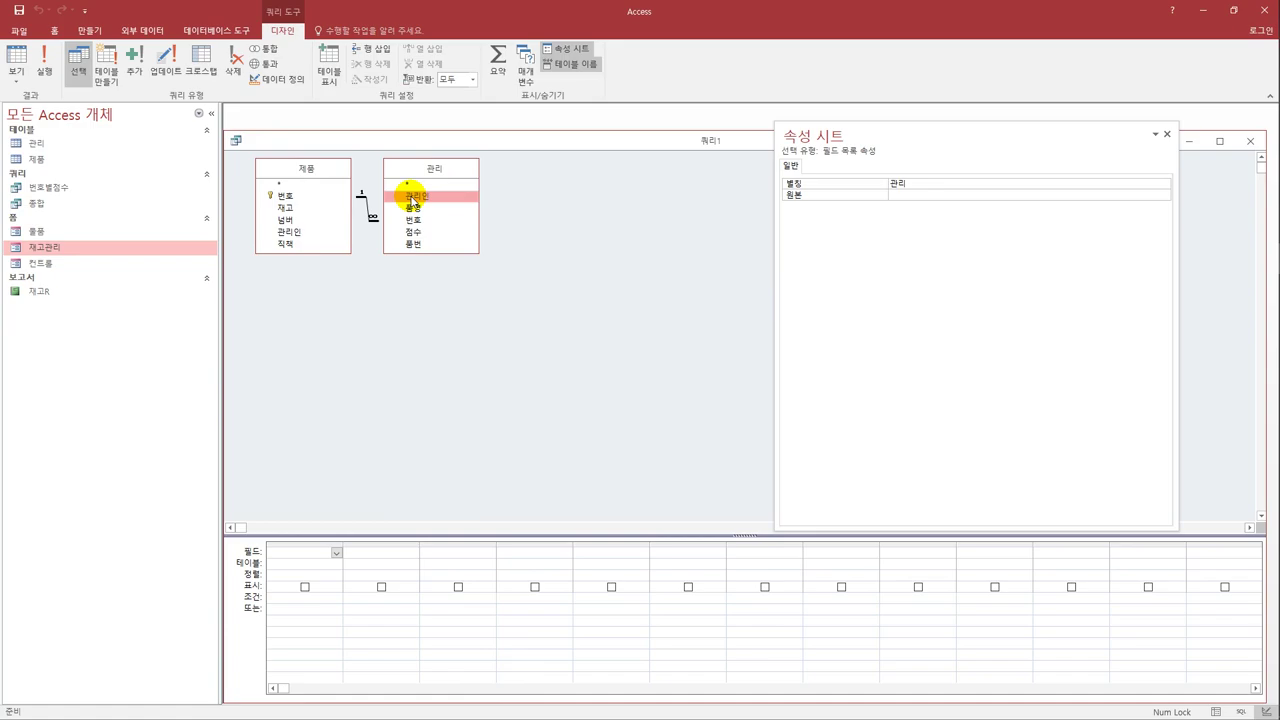
{"action": "double_click", "coordinate": [300, 234]}
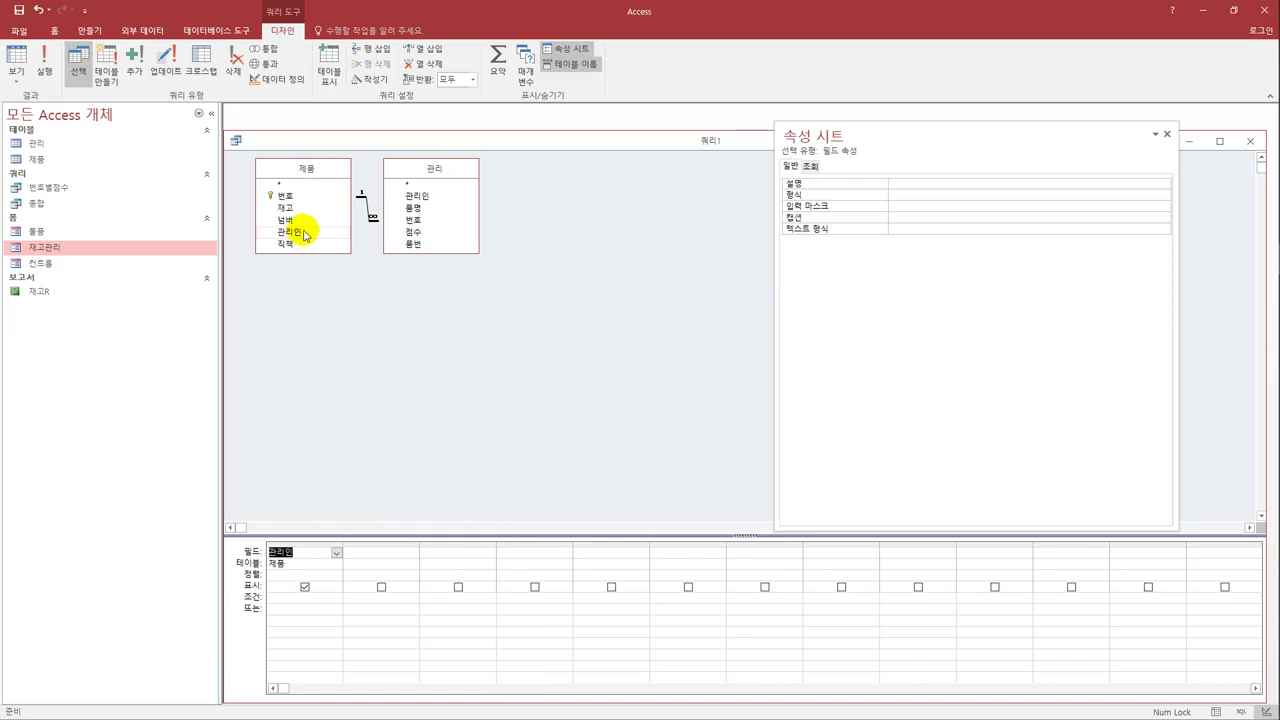
{"action": "double_click", "coordinate": [414, 209]}
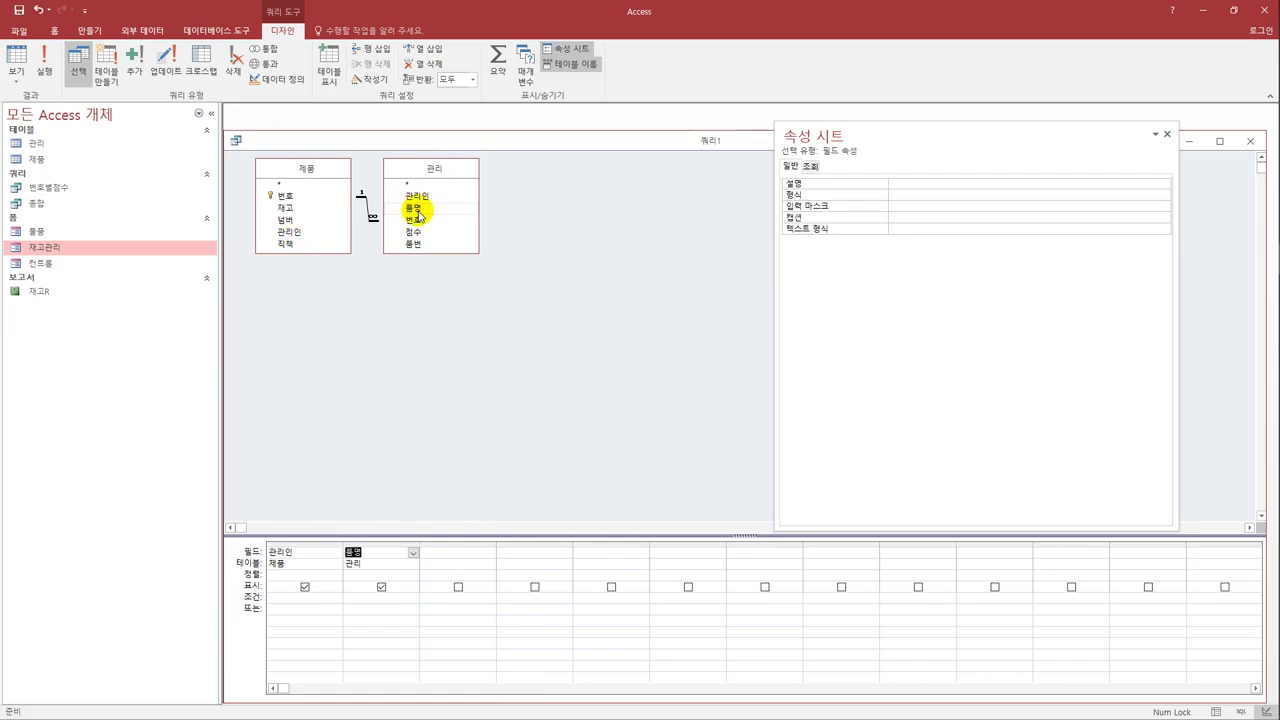
{"action": "double_click", "coordinate": [416, 244]}
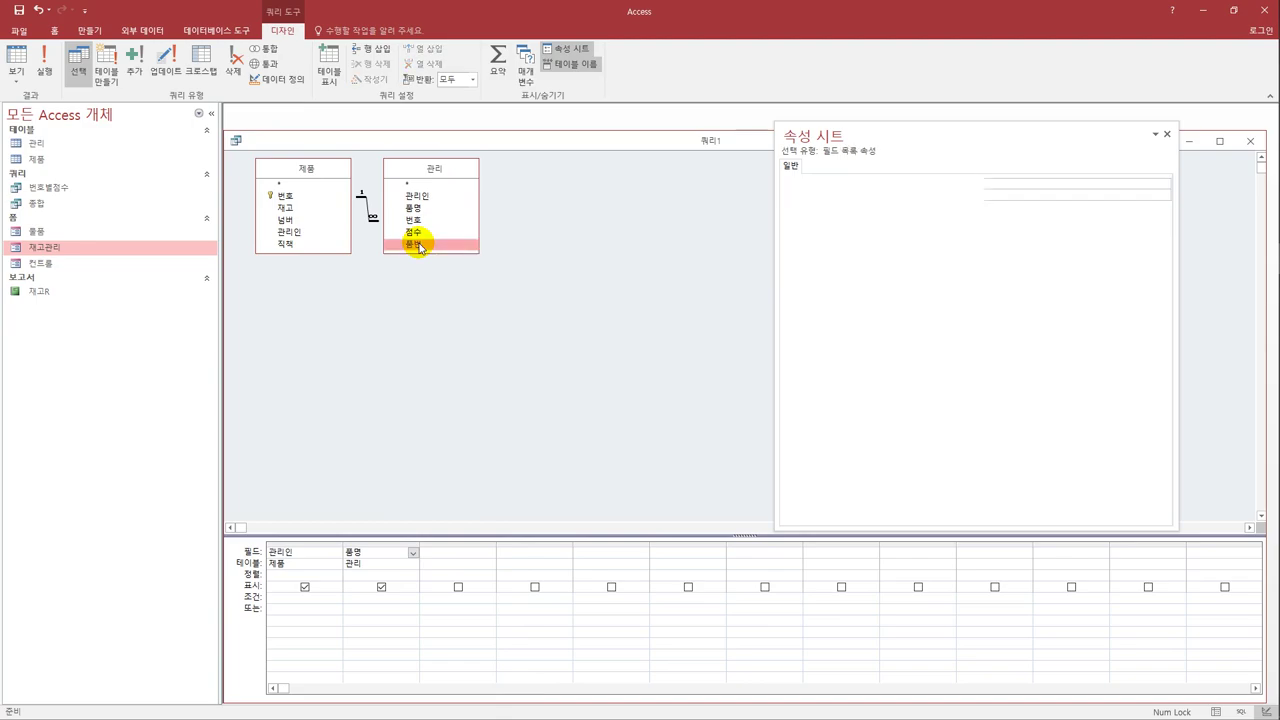
{"action": "double_click", "coordinate": [294, 246]}
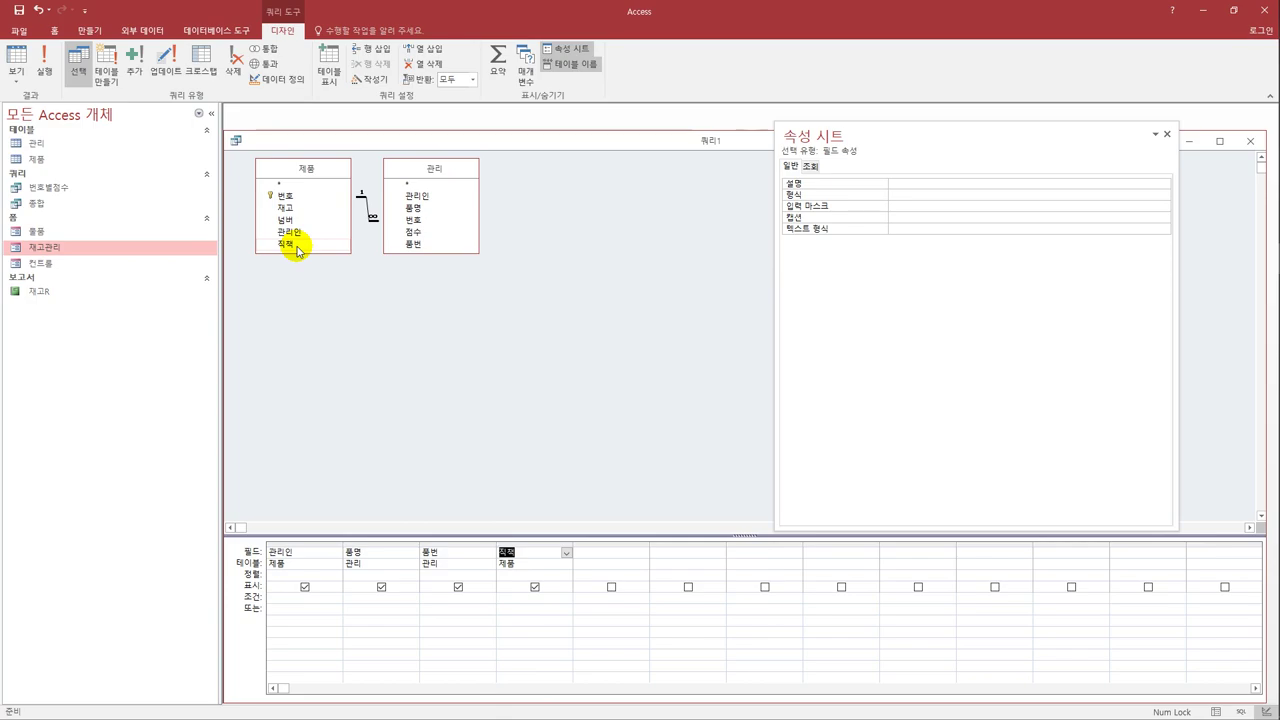
Give the 관리인 column the criterion [관리인을 입력하세요] and widen it.
{"action": "left_click", "coordinate": [296, 602]}
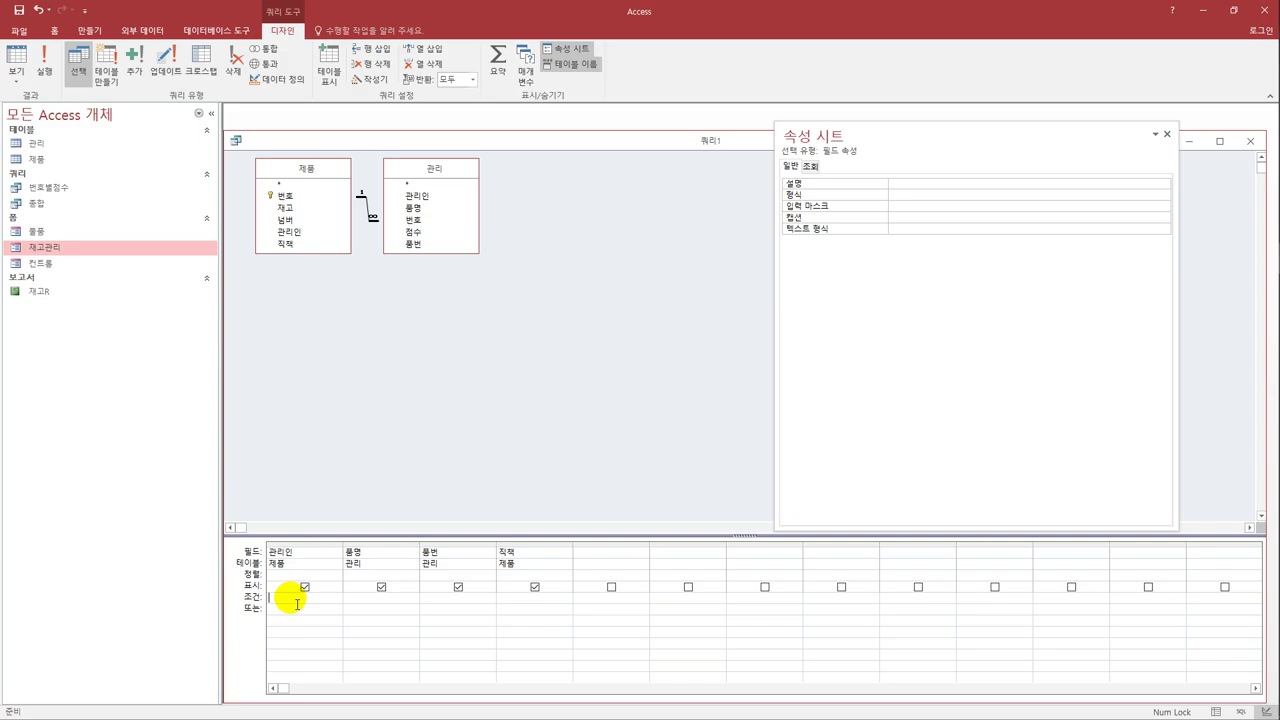
{"action": "type", "text": "["}
{"action": "type", "text": "관리인흥"}
{"action": "type", "text": " 입력하세요]"}
{"action": "key", "text": "Home"}
{"action": "double_click", "coordinate": [350, 547]}
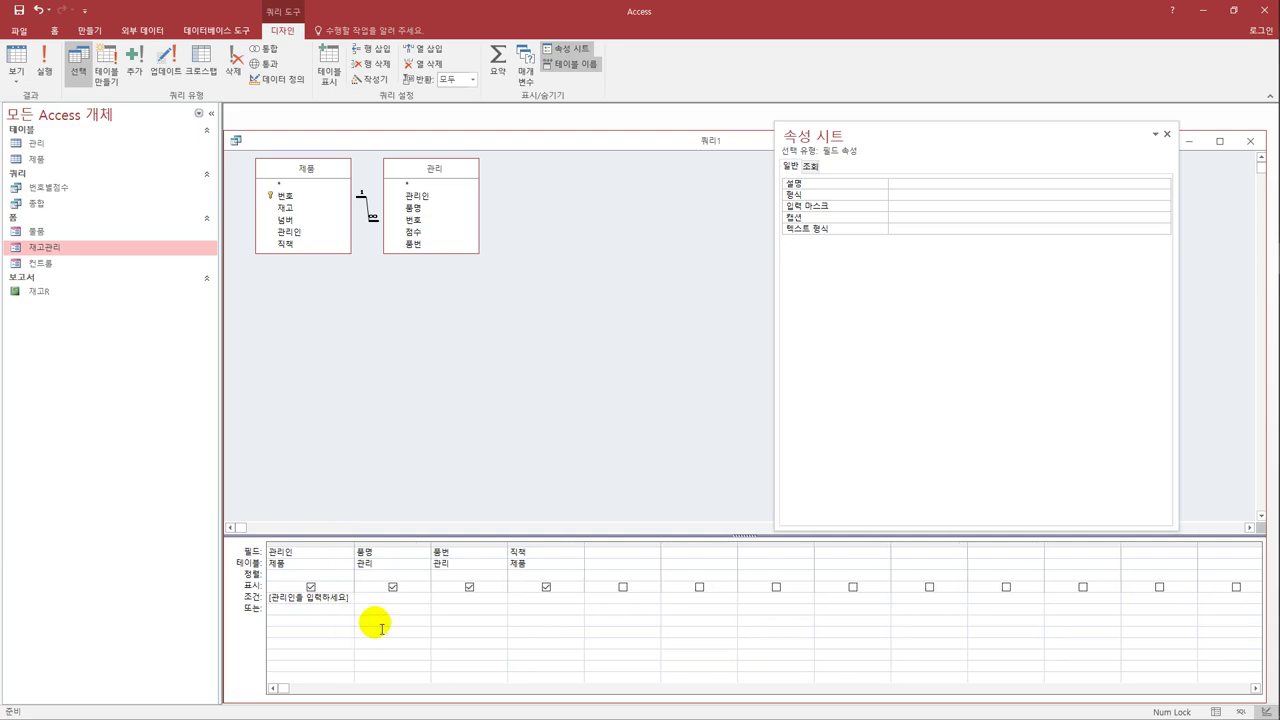
Run the parameter query, entering a manager's name to show matching records.
{"action": "left_click", "coordinate": [18, 57]}
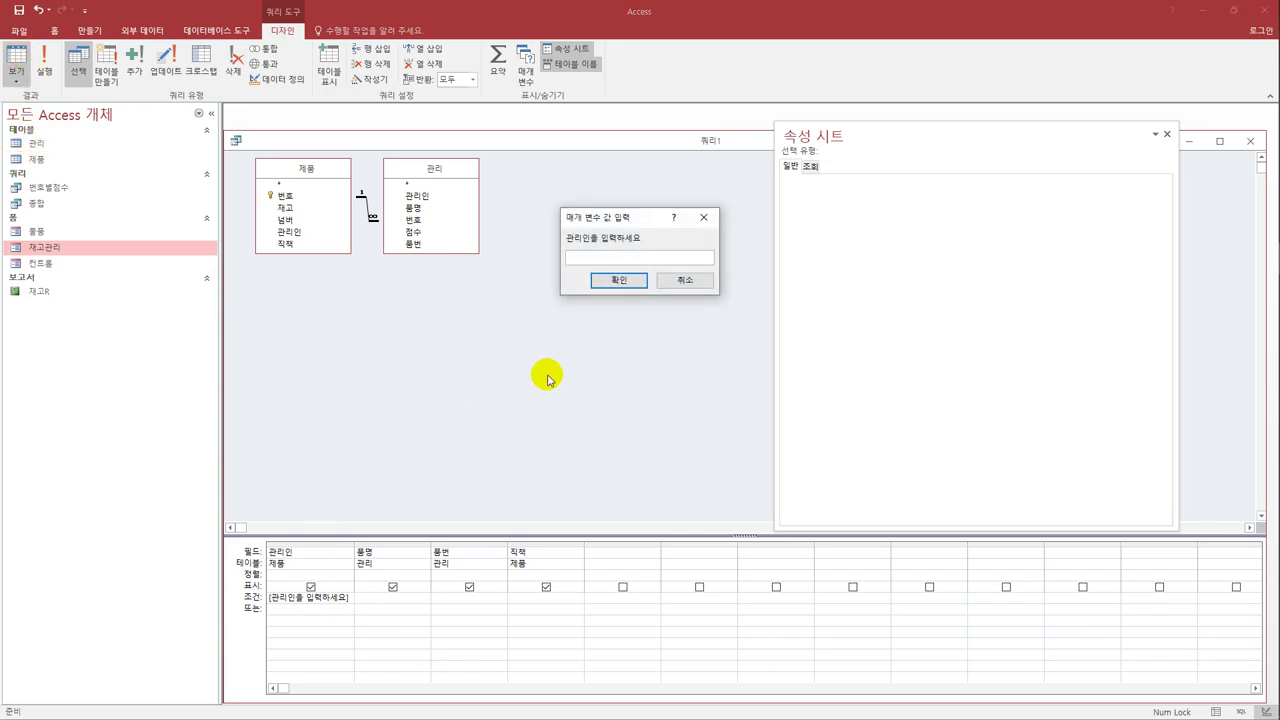
{"action": "type", "text": "윤종"}
{"action": "key", "text": "BackSpace"}
{"action": "type", "text": "신"}
{"action": "left_click", "coordinate": [617, 282]}
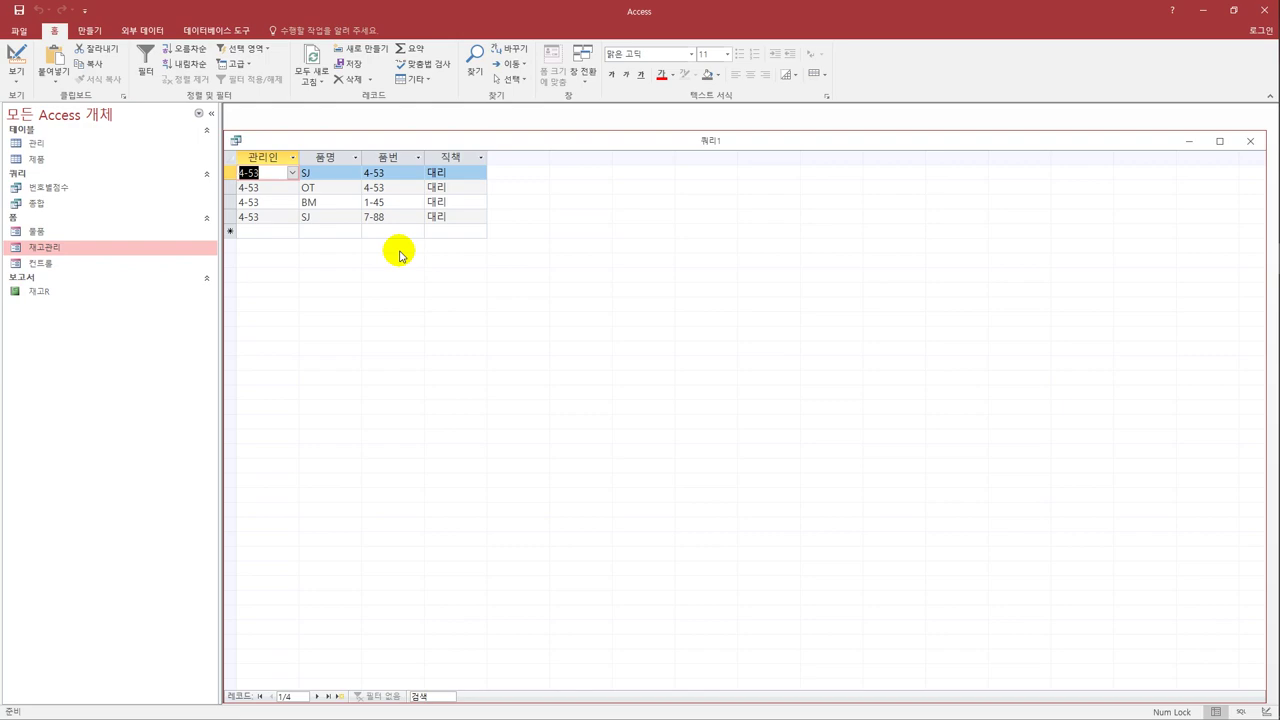
Save the query as 관리인검색 and close it.
{"action": "left_click", "coordinate": [18, 10]}
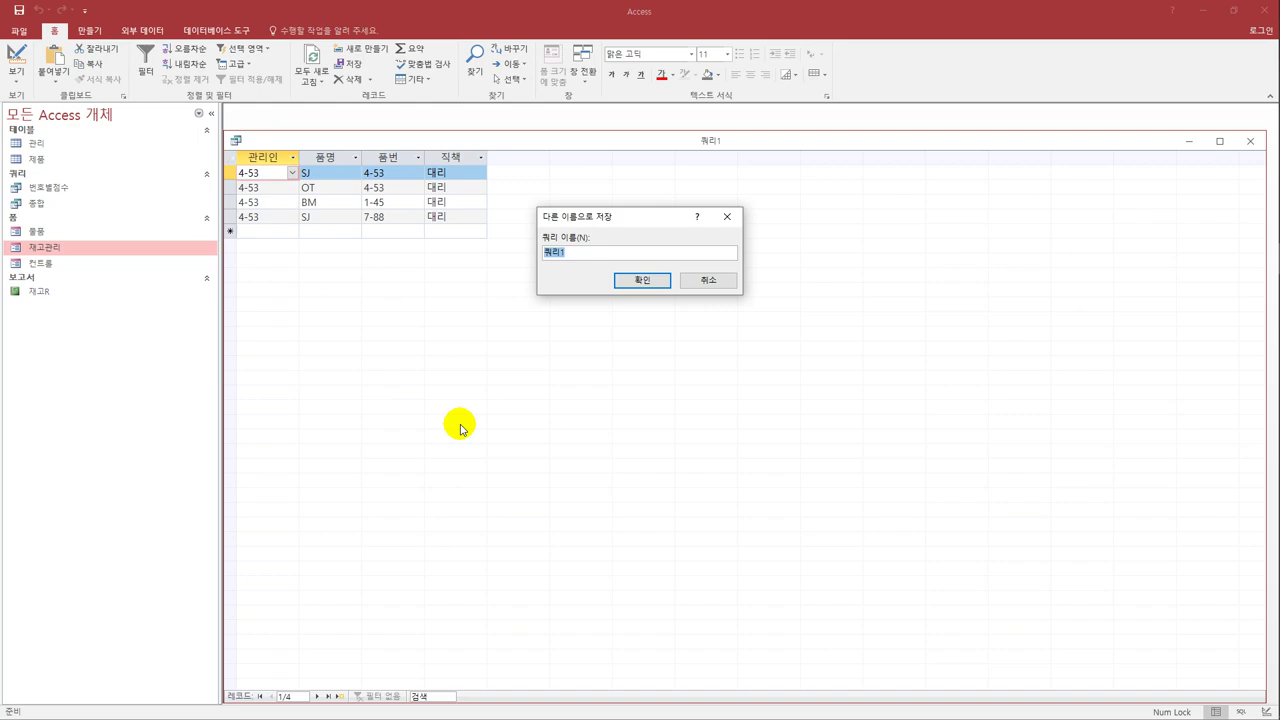
{"action": "type", "text": "관리인별"}
{"action": "type", "text": "색"}
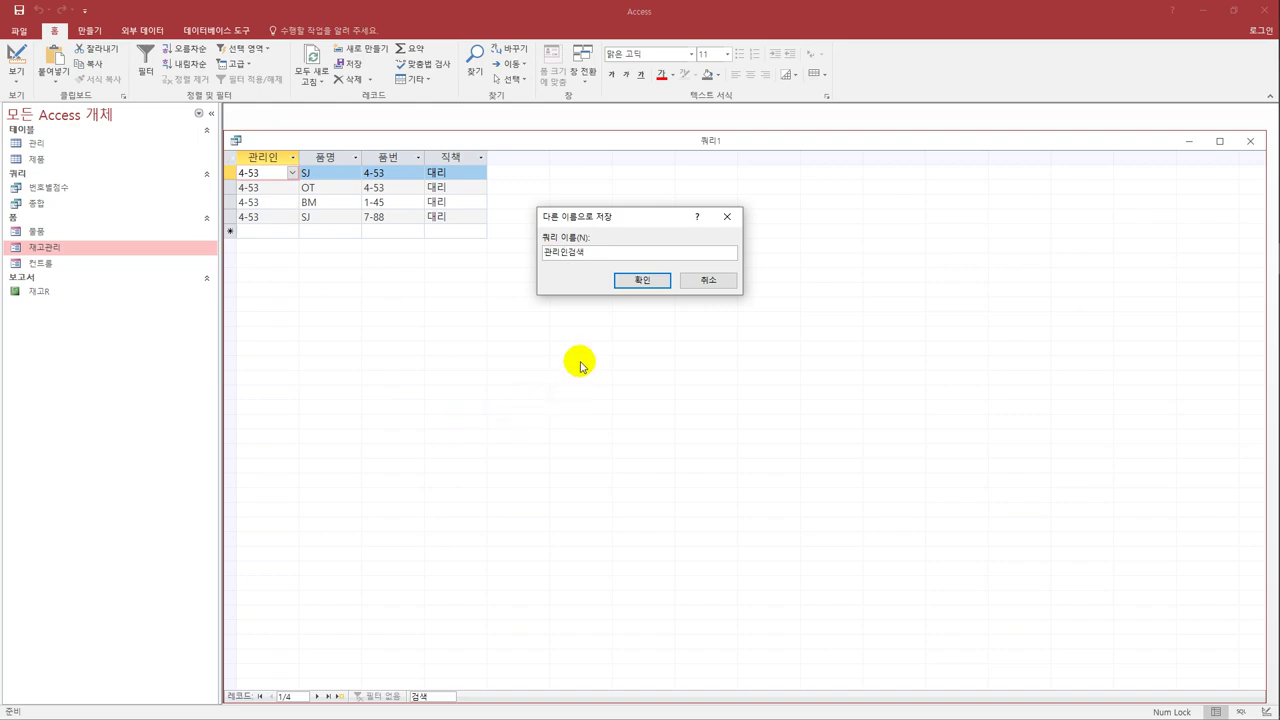
{"action": "left_click", "coordinate": [642, 280]}
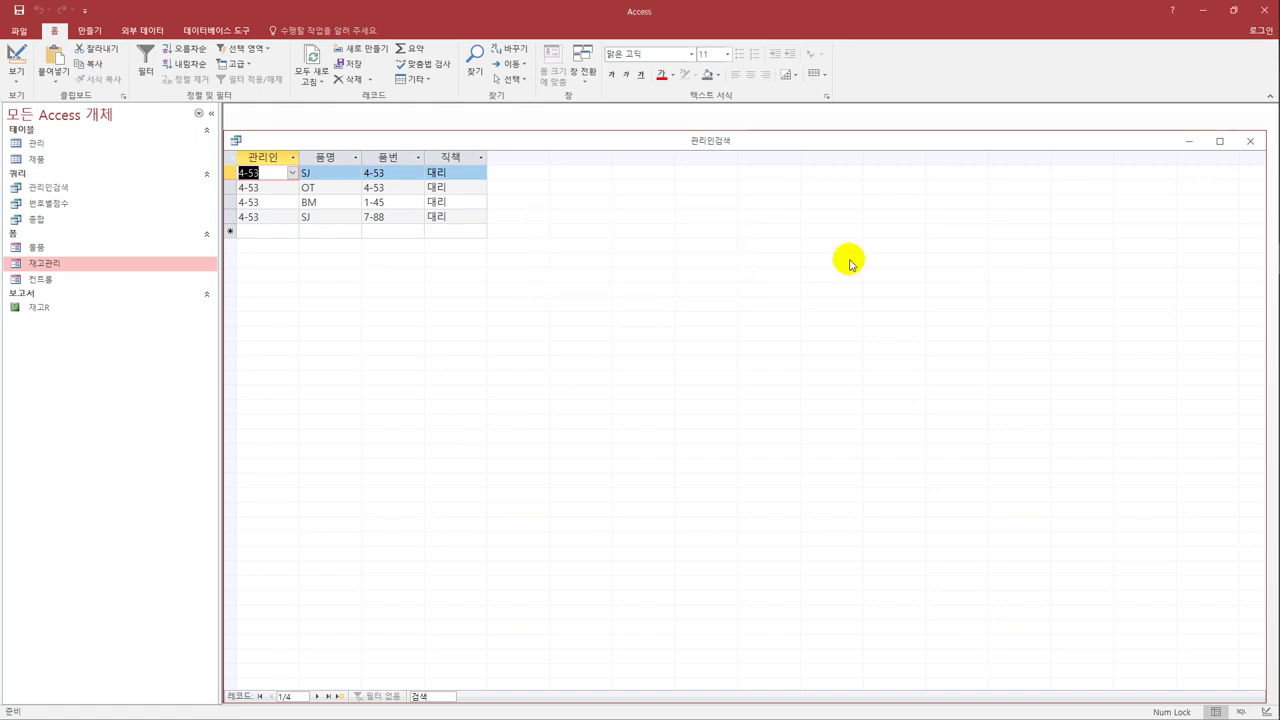
{"action": "left_click", "coordinate": [1250, 141]}
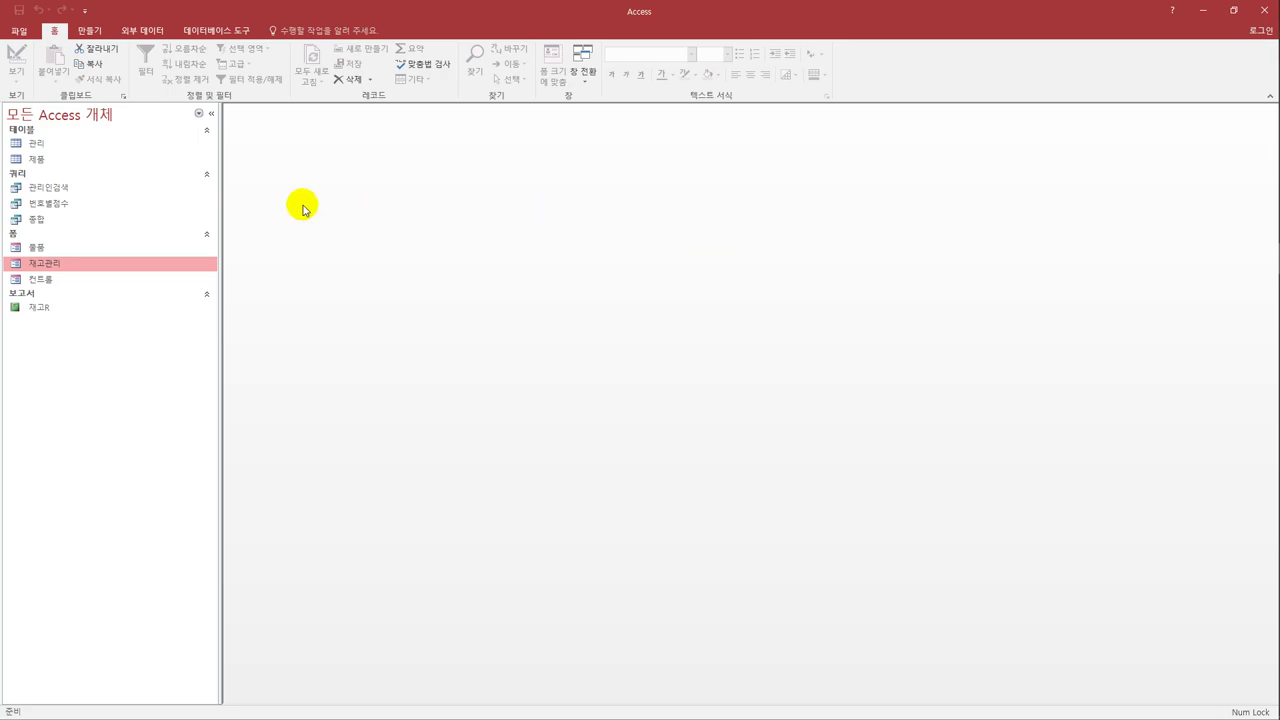
{"action": "left_click", "coordinate": [106, 281]}
Open 컨트롤 in design view and set t관리인's Before Update to [Event Procedure].
{"action": "right_click", "coordinate": [106, 283]}
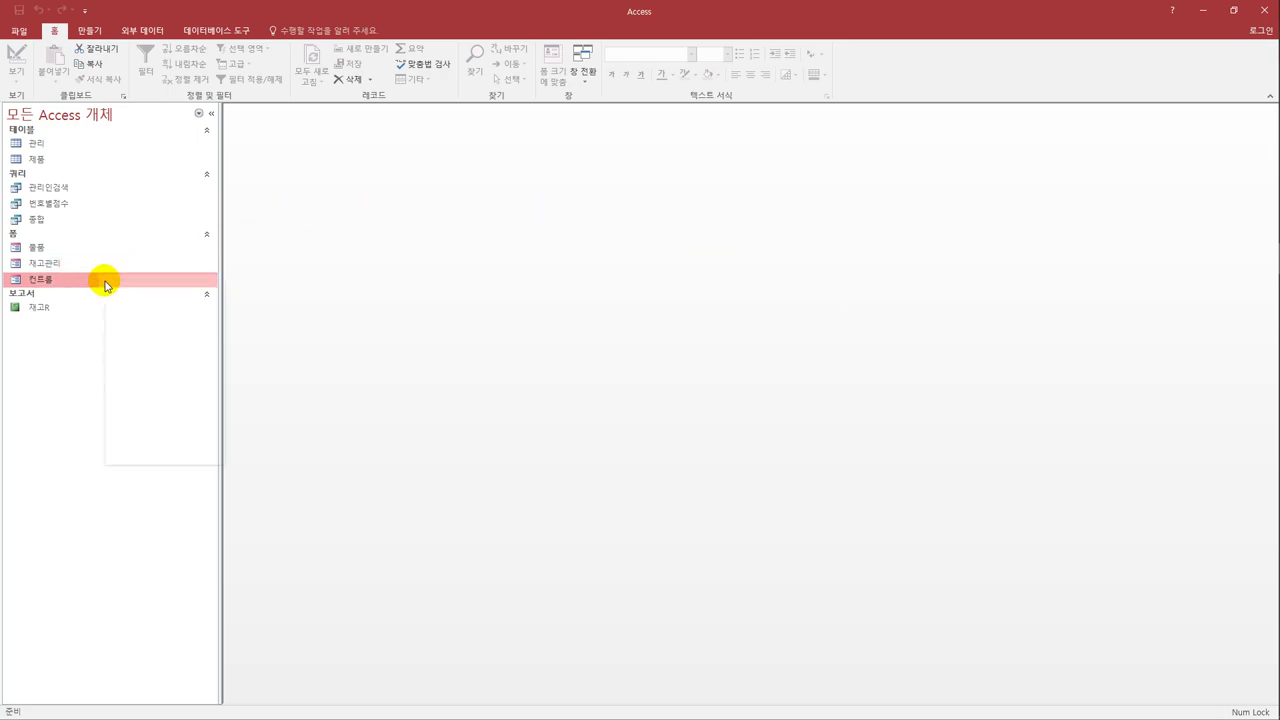
{"action": "left_click", "coordinate": [140, 320]}
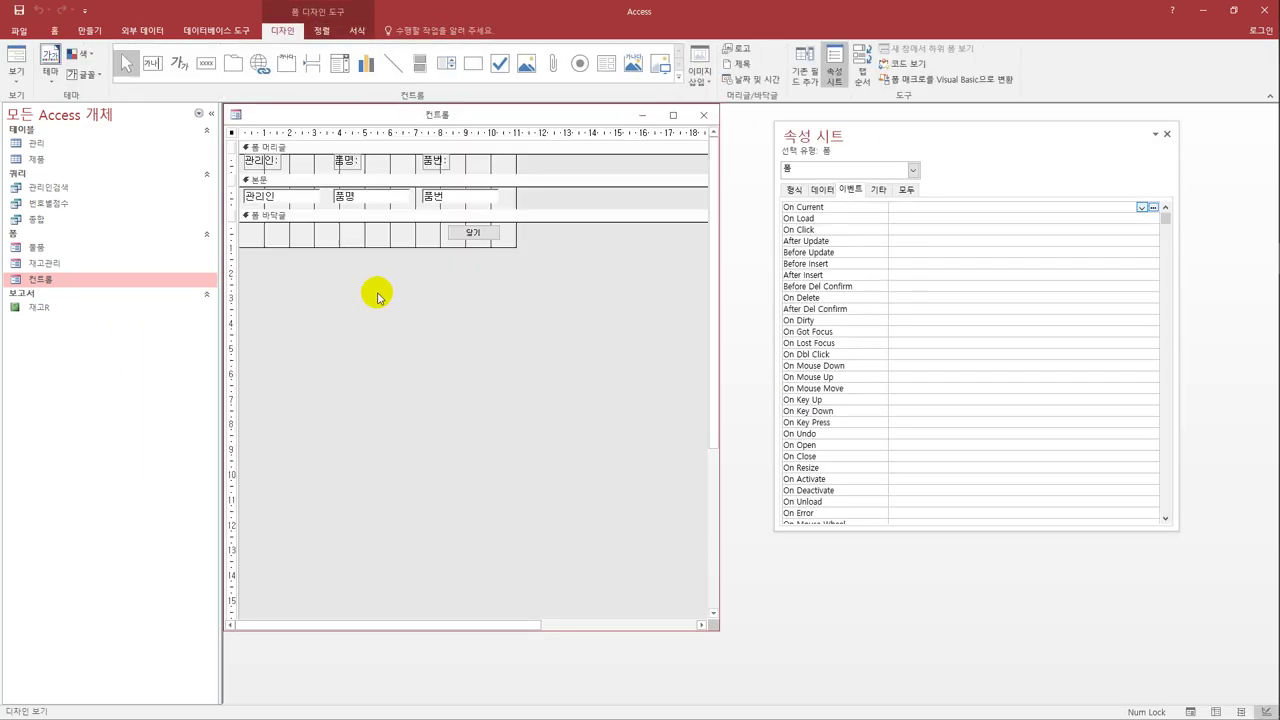
{"action": "left_click", "coordinate": [306, 203]}
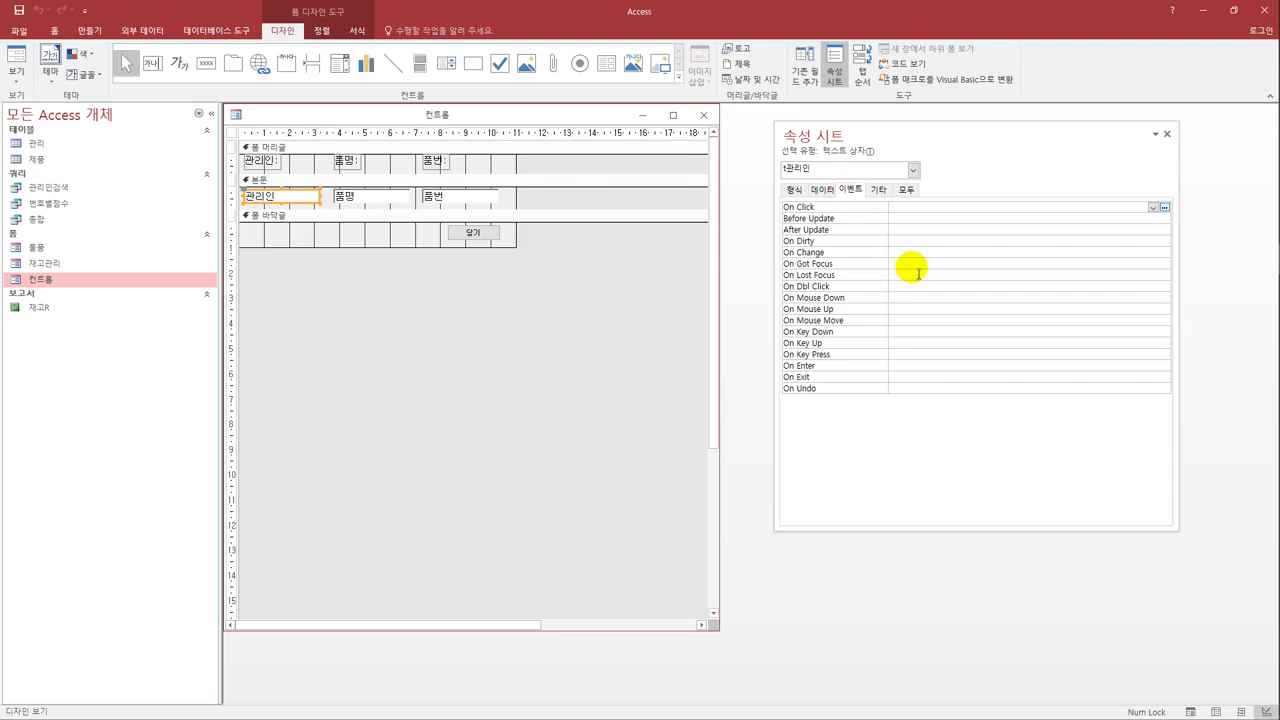
{"action": "left_click", "coordinate": [909, 218]}
{"action": "left_click_drag", "start_coordinate": [860, 135], "coordinate": [768, 137]}
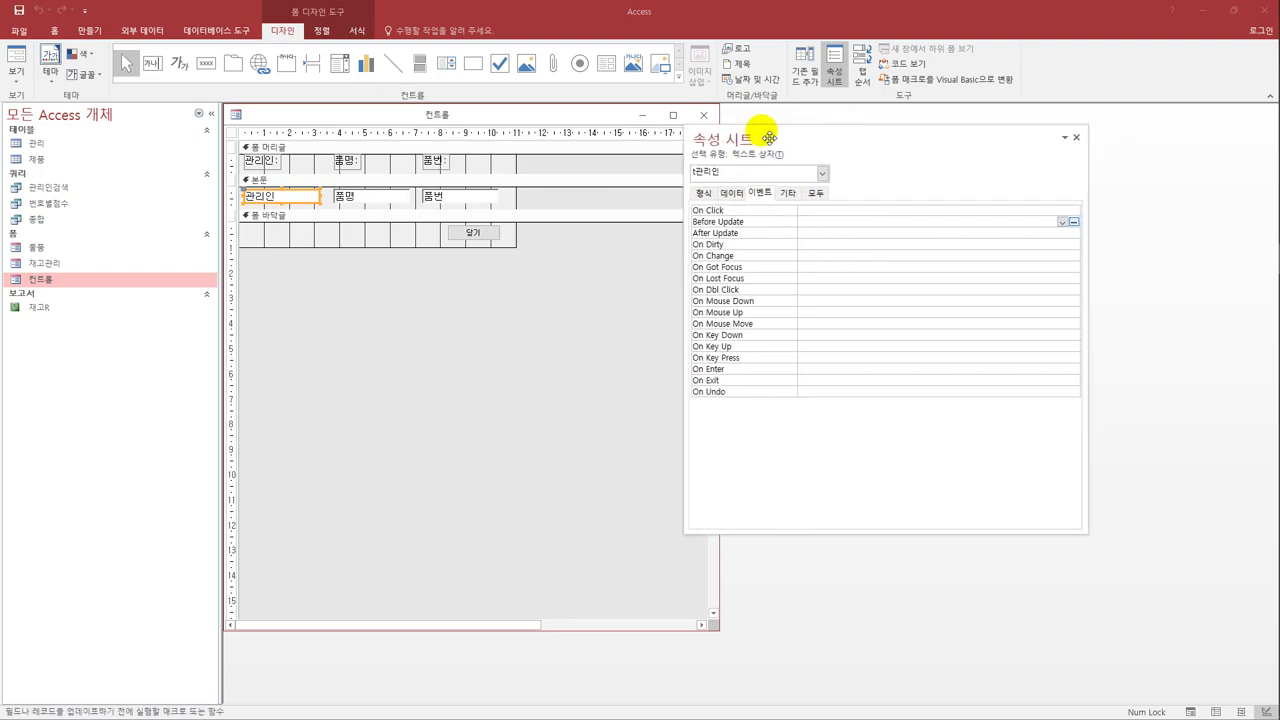
{"action": "left_click", "coordinate": [1063, 222]}
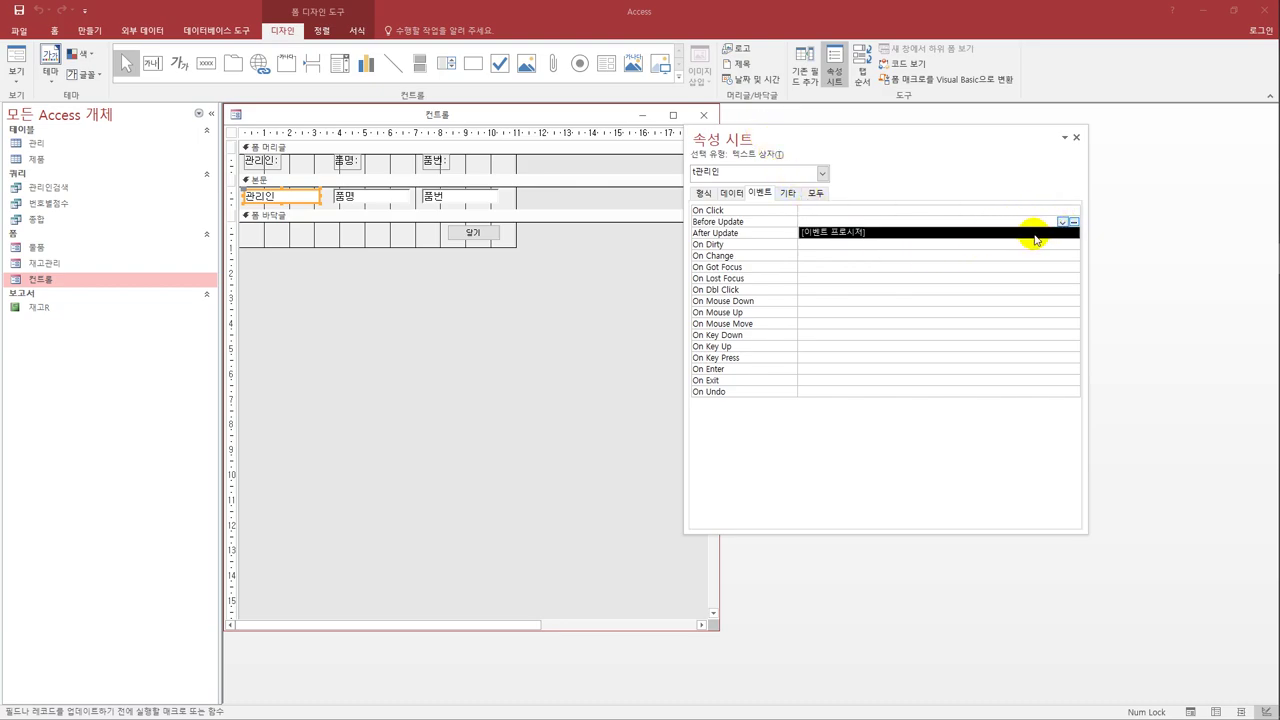
{"action": "left_click", "coordinate": [1040, 240]}
In the BeforeUpdate stub, write a = MsgBox("패널티를 부여하겠습니까?", vbYesNo, "패널티").
{"action": "left_click", "coordinate": [1073, 222]}
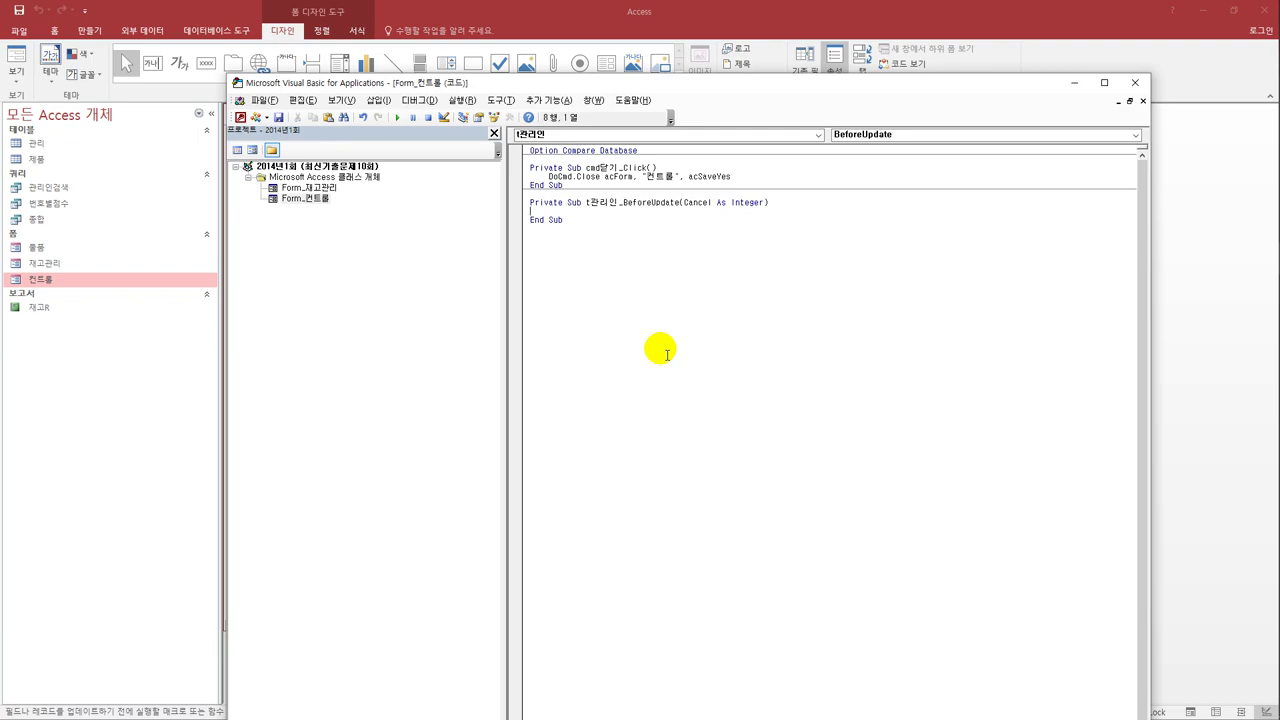
{"action": "key", "text": "Tab"}
{"action": "type", "text": "a ㅓ"}
{"action": "type", "text": " msgb"}
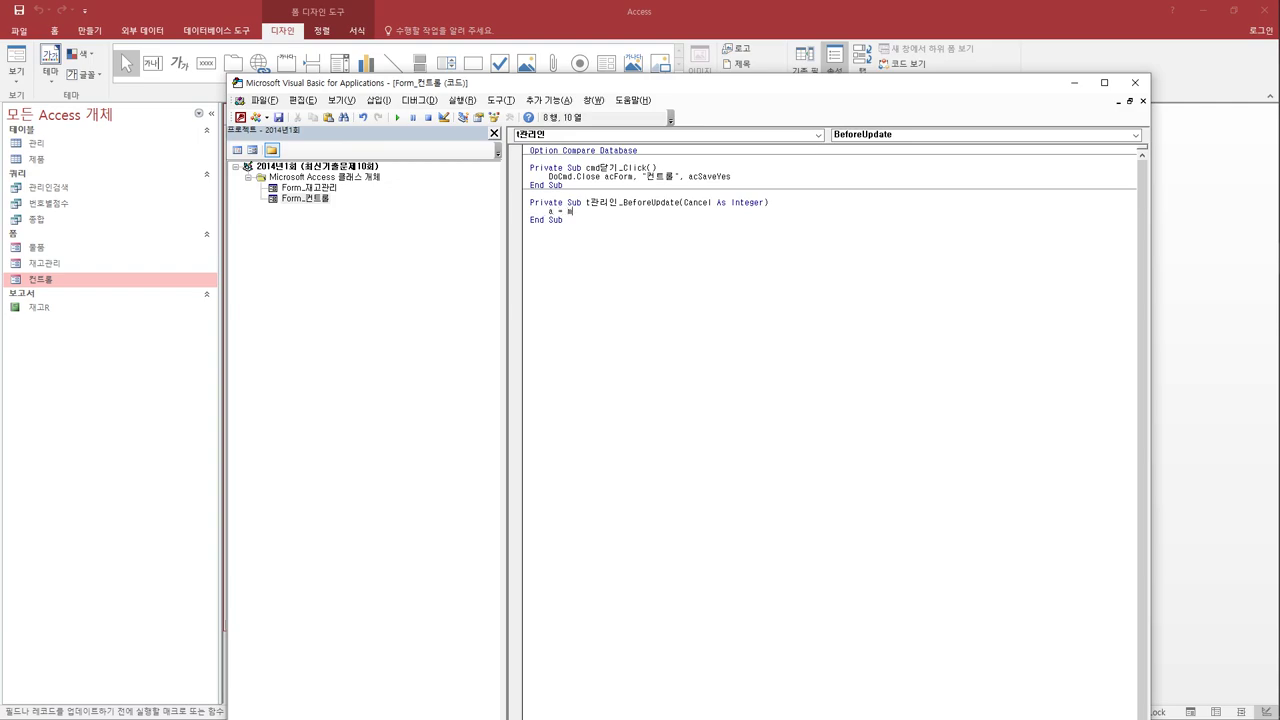
{"action": "type", "text": "ox(\""}
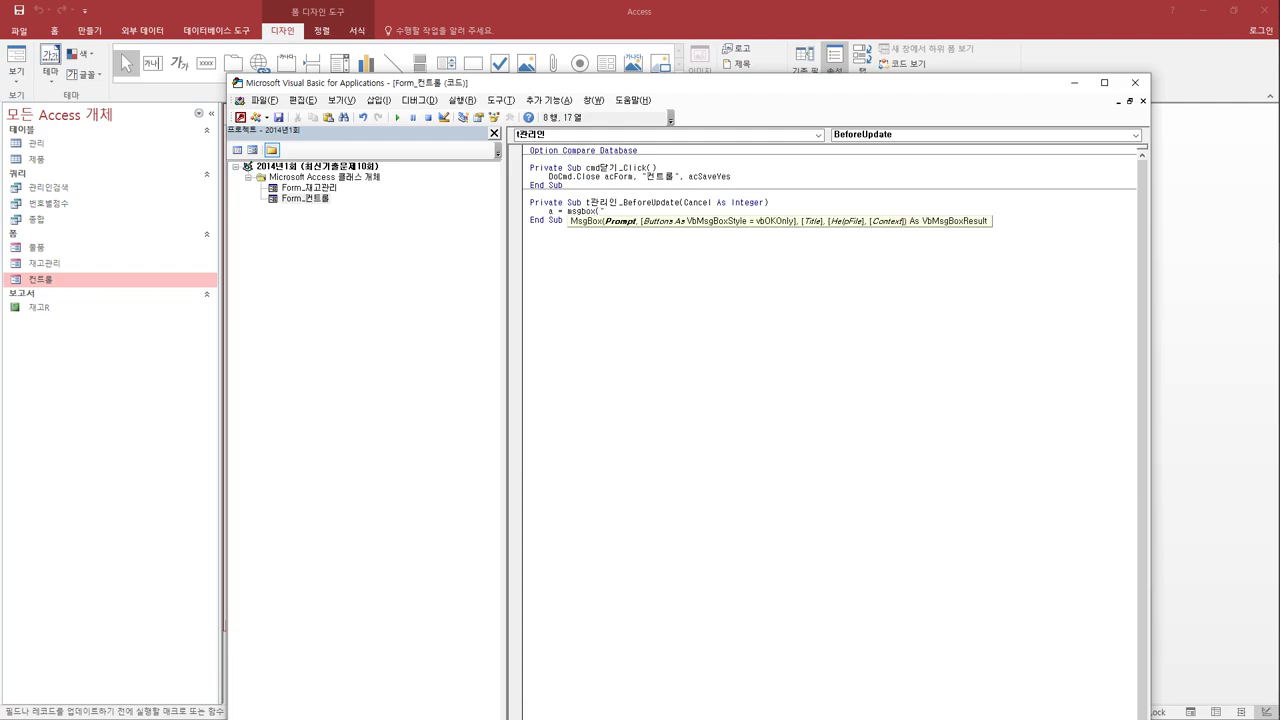
{"action": "type", "text": "패널티를 부여하겠습니까?"}
{"action": "key", "text": "BackSpace"}
{"action": "type", "text": "\","}
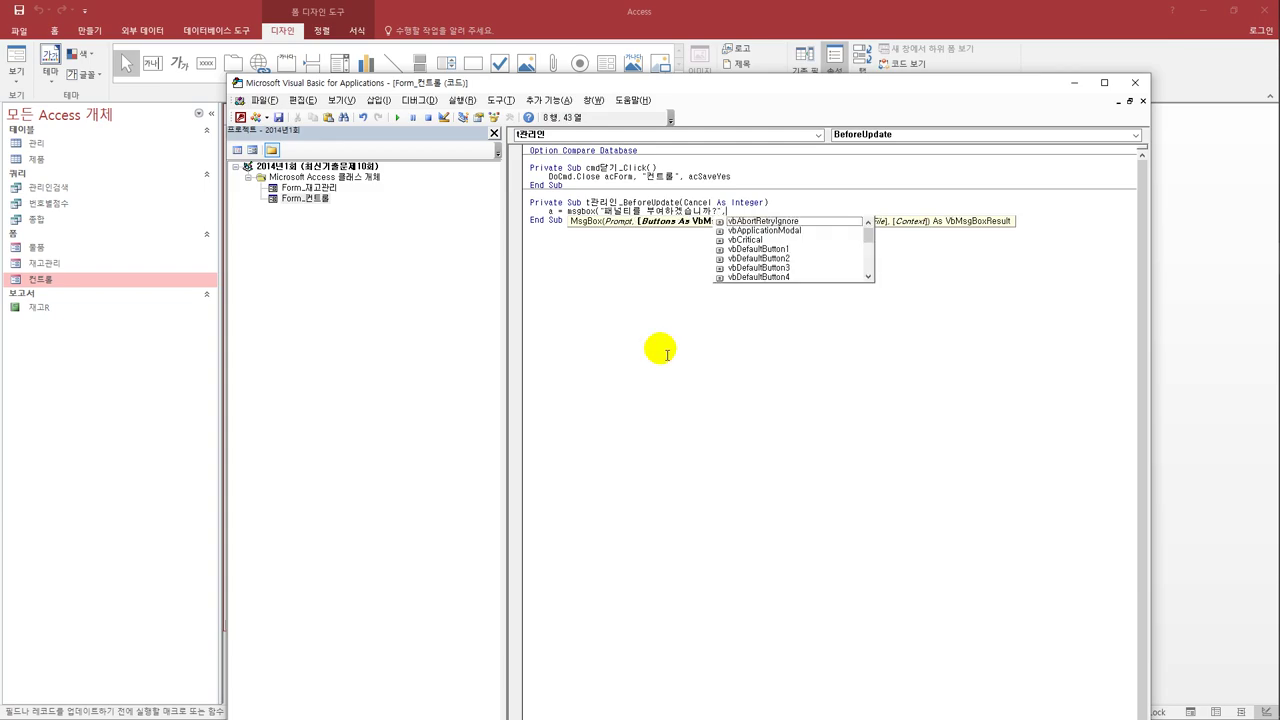
{"action": "type", "text": "vby"}
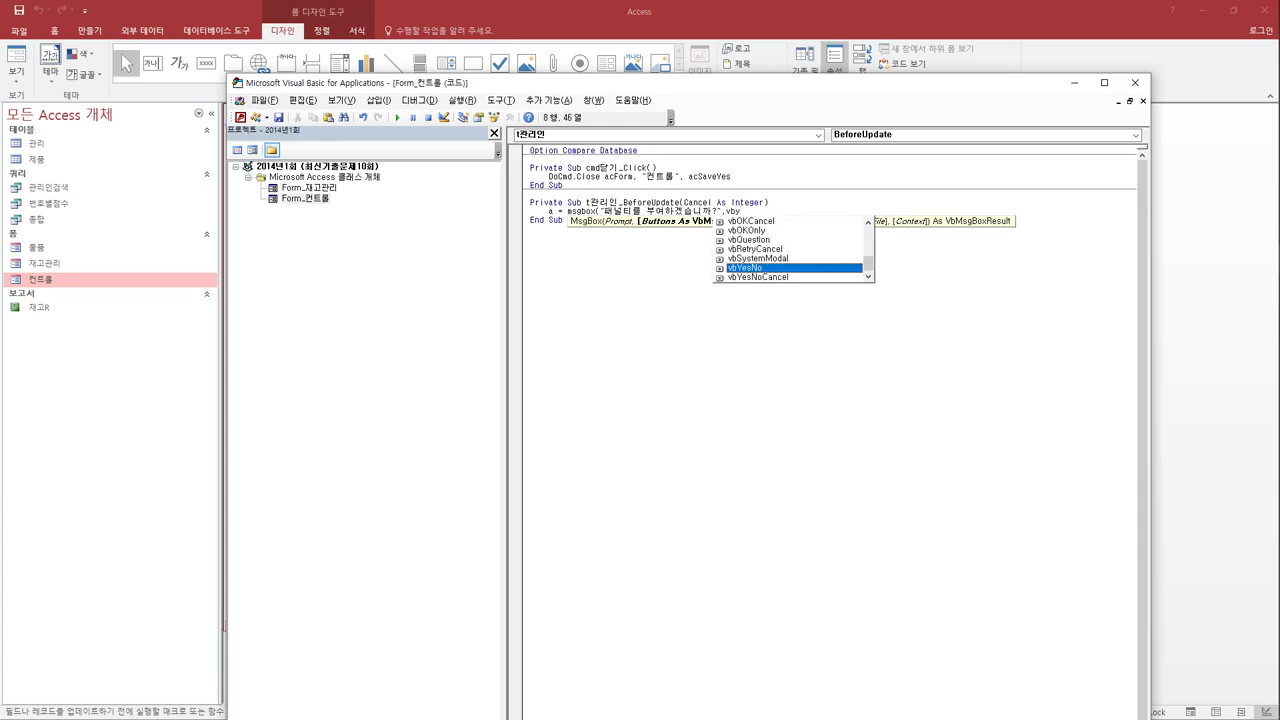
{"action": "key", "text": "Tab"}
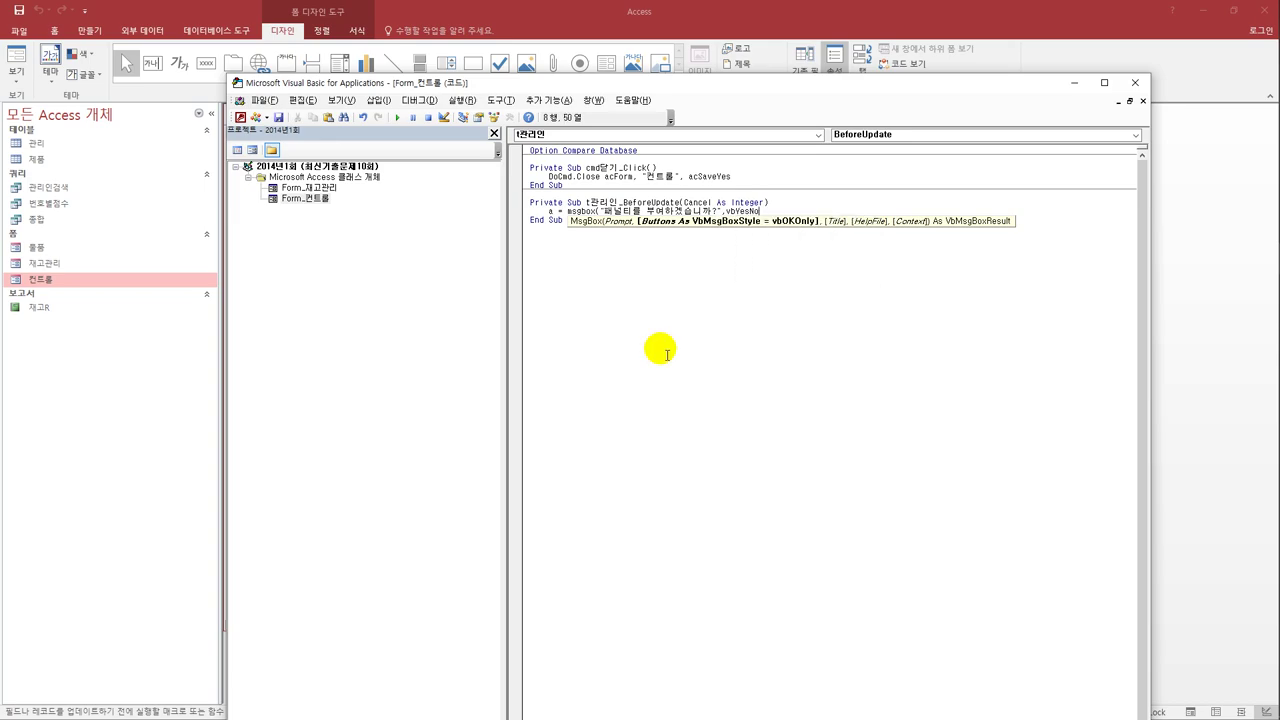
{"action": "type", "text": ","}
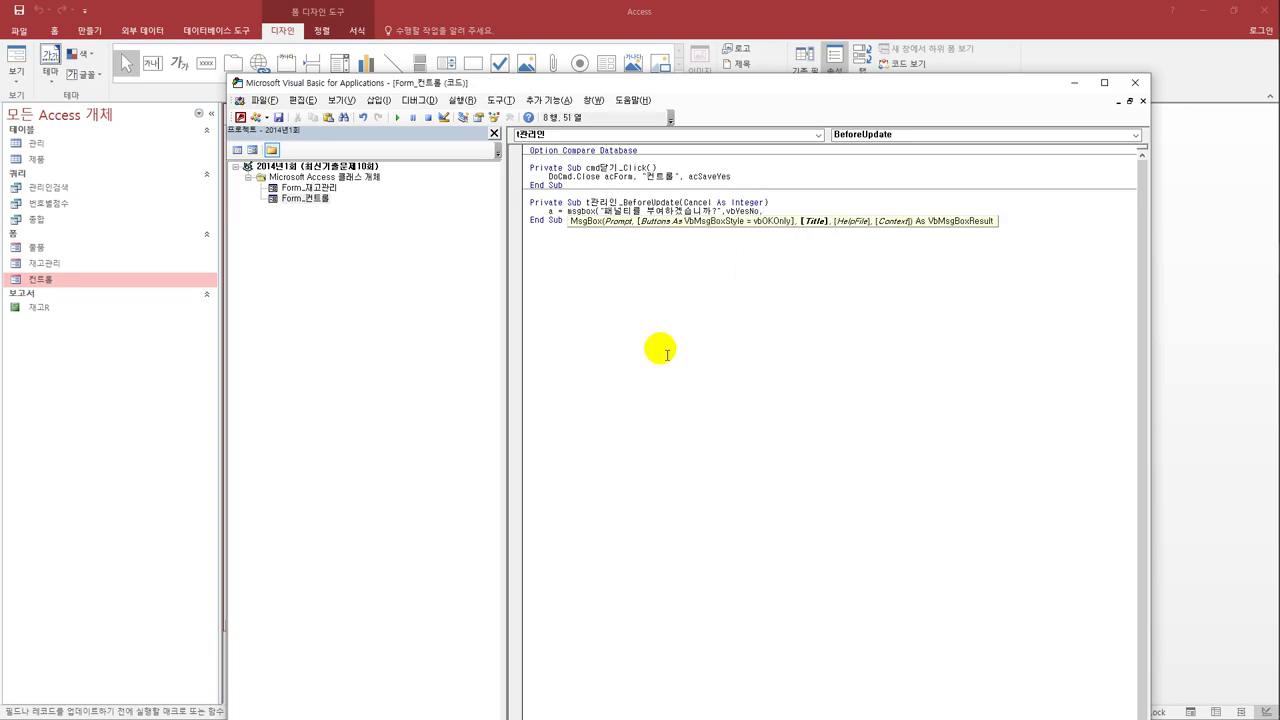
{"action": "type", "text": "\""}
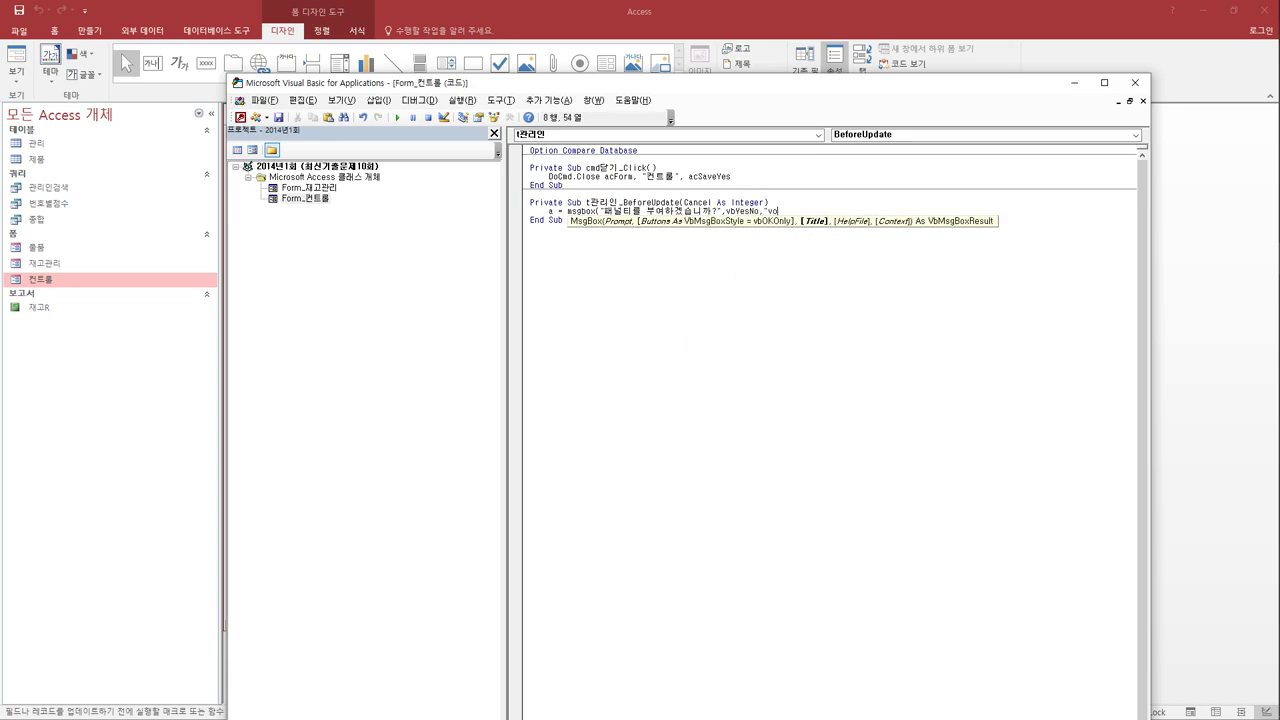
{"action": "type", "text": "패널티\")"}
{"action": "key", "text": "Return"}
{"action": "key", "text": "Return"}
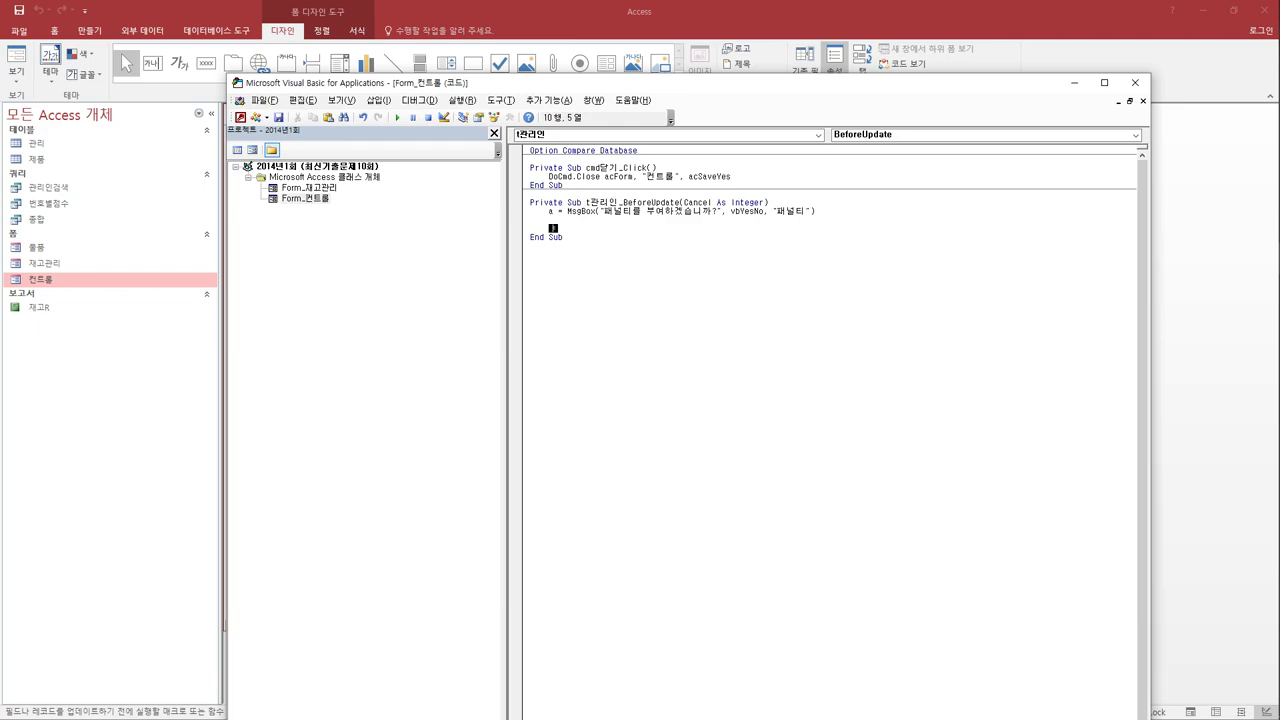
Add If a = vbYes And 점수 >= 90 Then, deducting 1 from 점수.
{"action": "type", "text": "i"}
{"action": "type", "text": "f a "}
{"action": "type", "text": "= vby"}
{"action": "type", "text": "es"}
{"action": "type", "text": "a = vbYes And 점수"}
{"action": "type", "text": " >= 90 "}
{"action": "type", "text": "Then"}
{"action": "key", "text": "Return"}
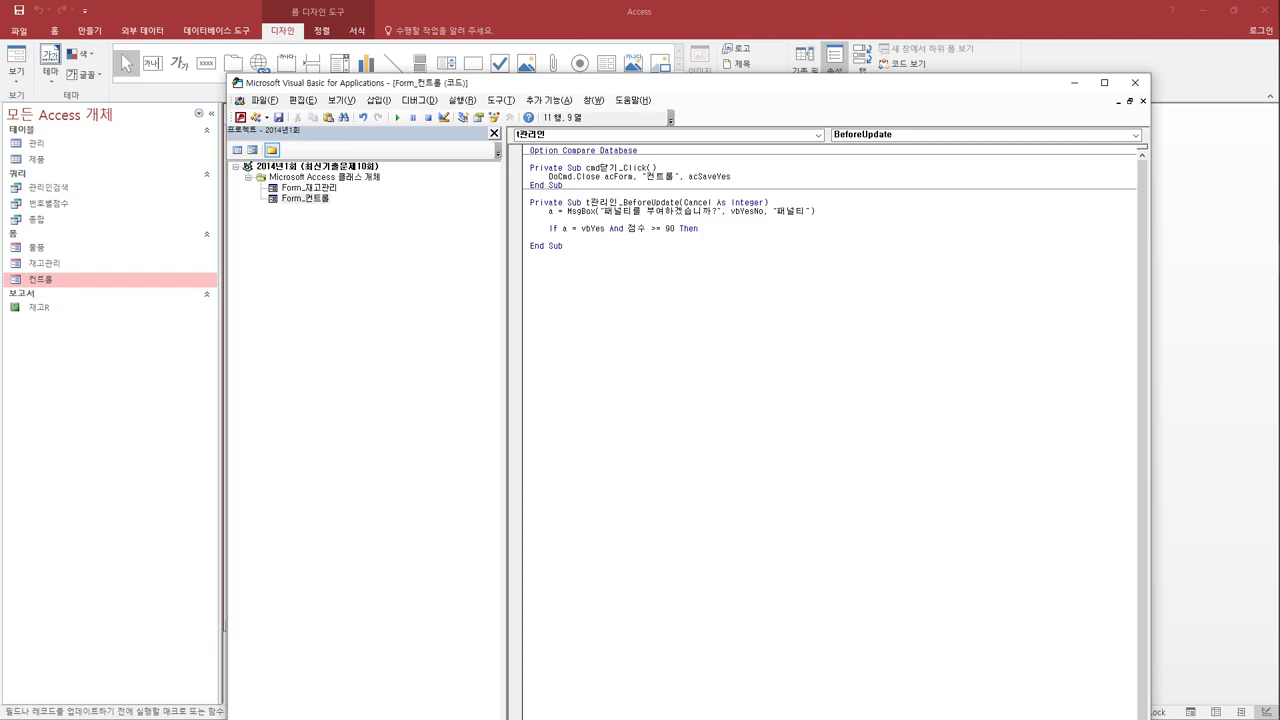
{"action": "type", "text": "점수 = 점수 -1"}
{"action": "key", "text": "Return"}
Add an Else branch with DoCmd.CancelEvent, close with End If, and exit the editor.
{"action": "type", "text": "else"}
{"action": "key", "text": "Return"}
{"action": "type", "text": "docmd."}
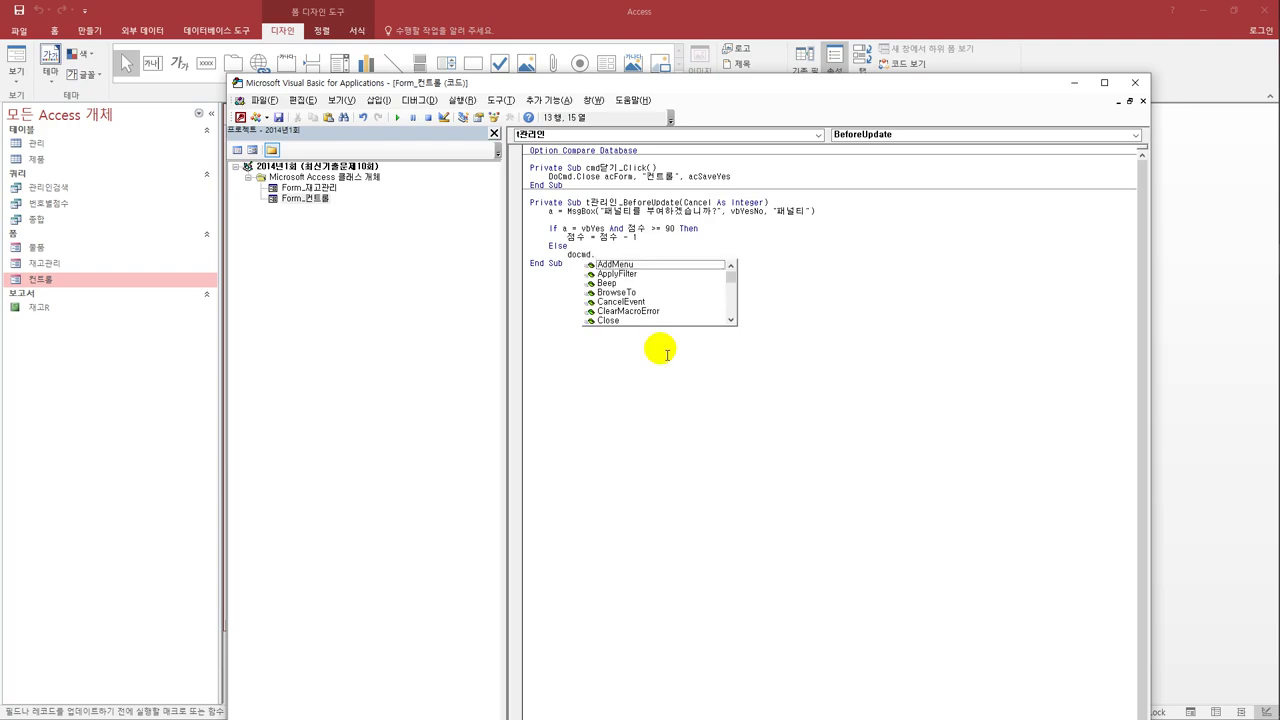
{"action": "type", "text": "ca"}
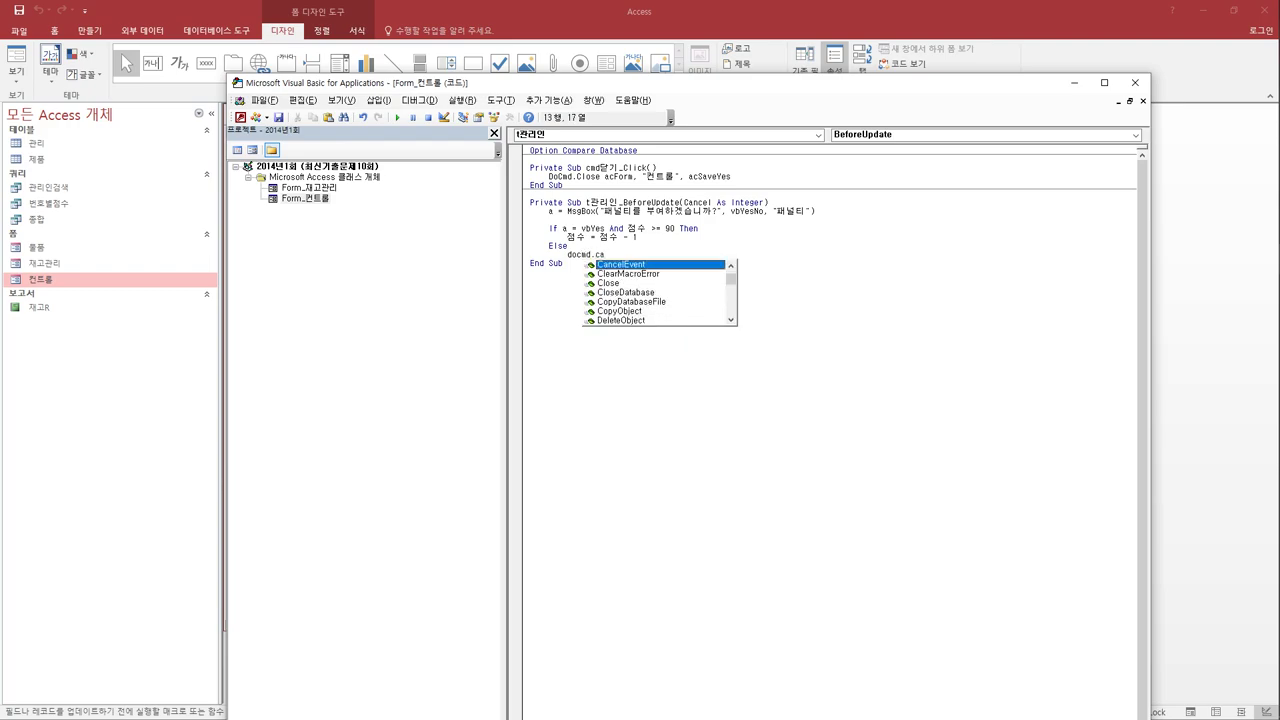
{"action": "key", "text": "Return"}
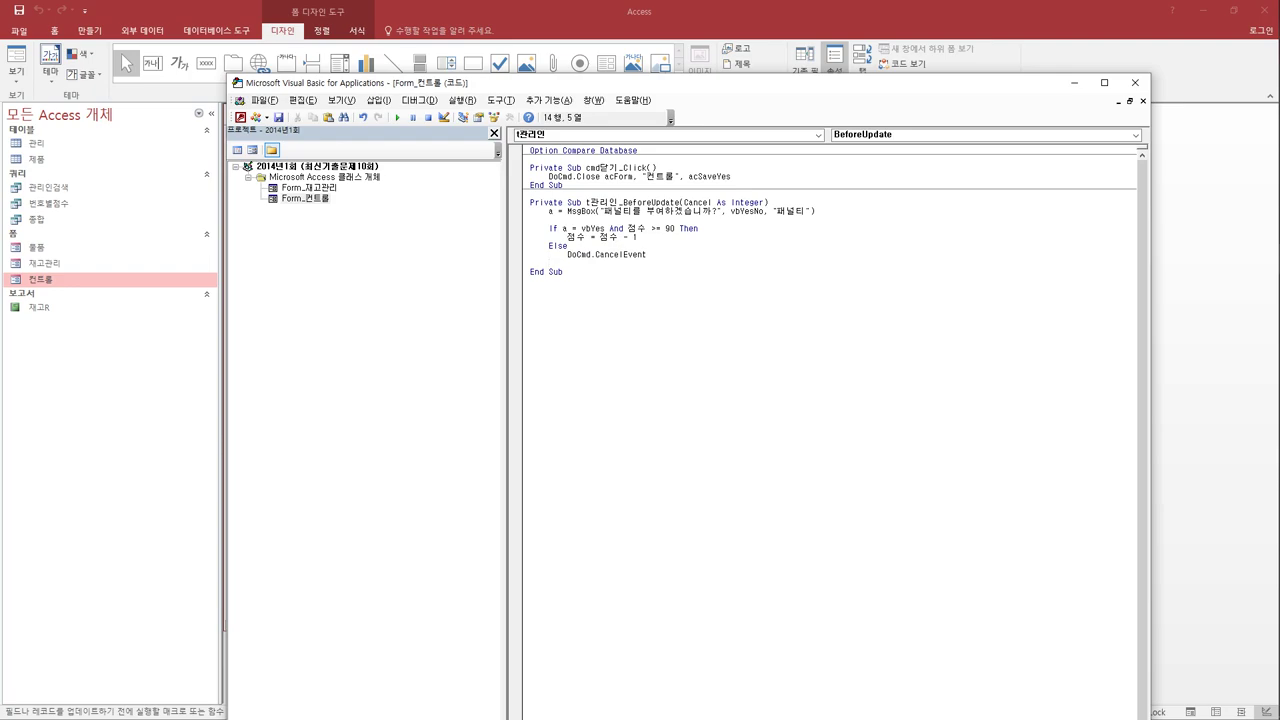
{"action": "type", "text": "end if"}
{"action": "key", "text": "Return"}
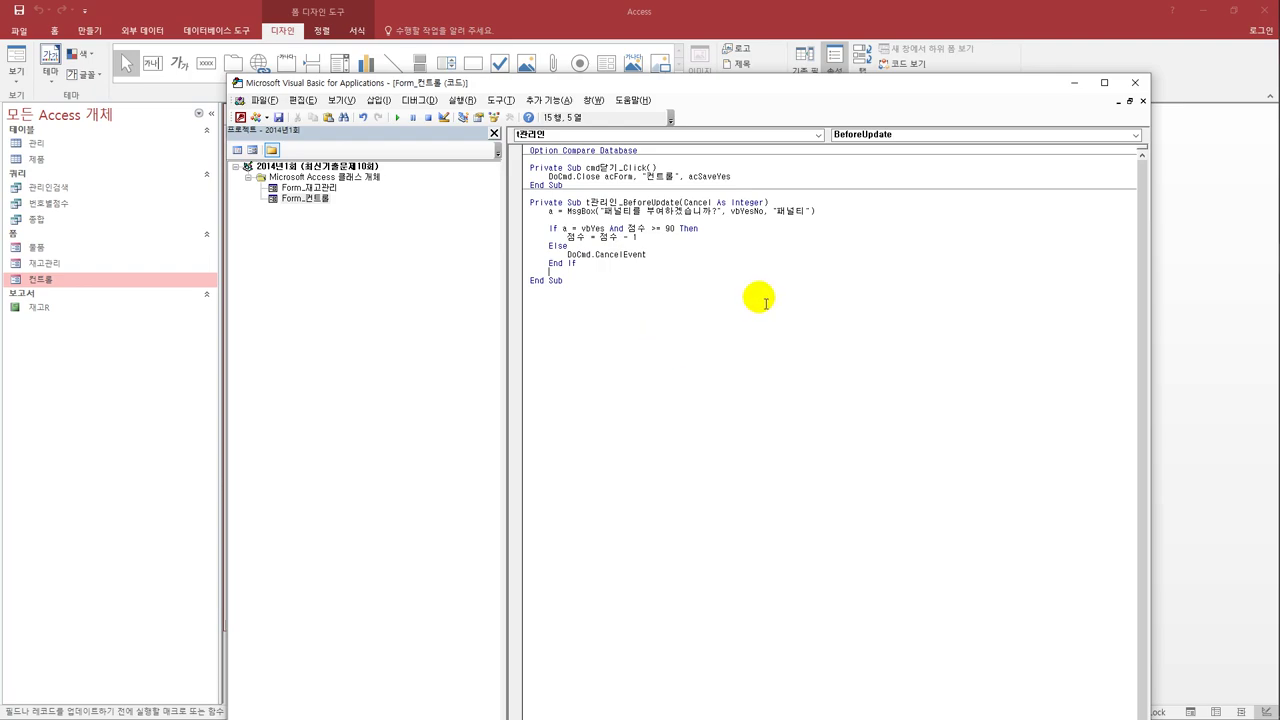
{"action": "left_click", "coordinate": [738, 290]}
{"action": "left_click", "coordinate": [1135, 82]}
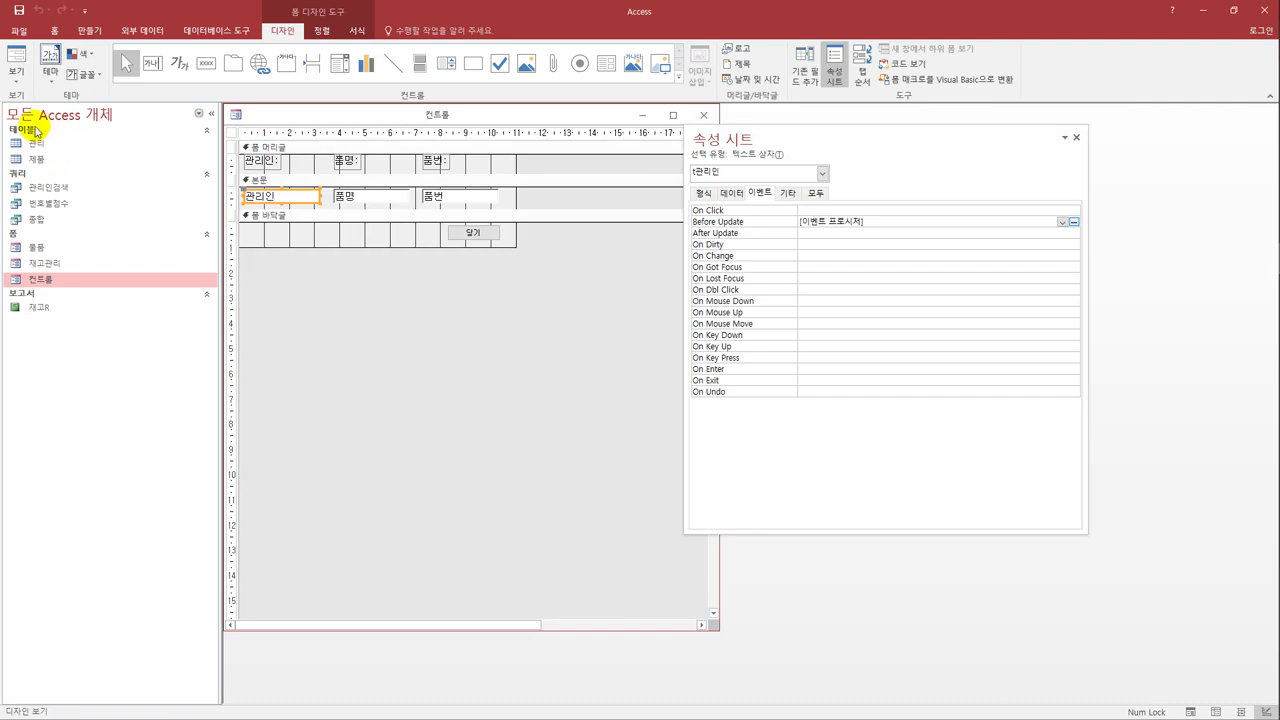
Close the 컨트롤 form and start a new query based on the 종합 query.
{"action": "left_click", "coordinate": [704, 116]}
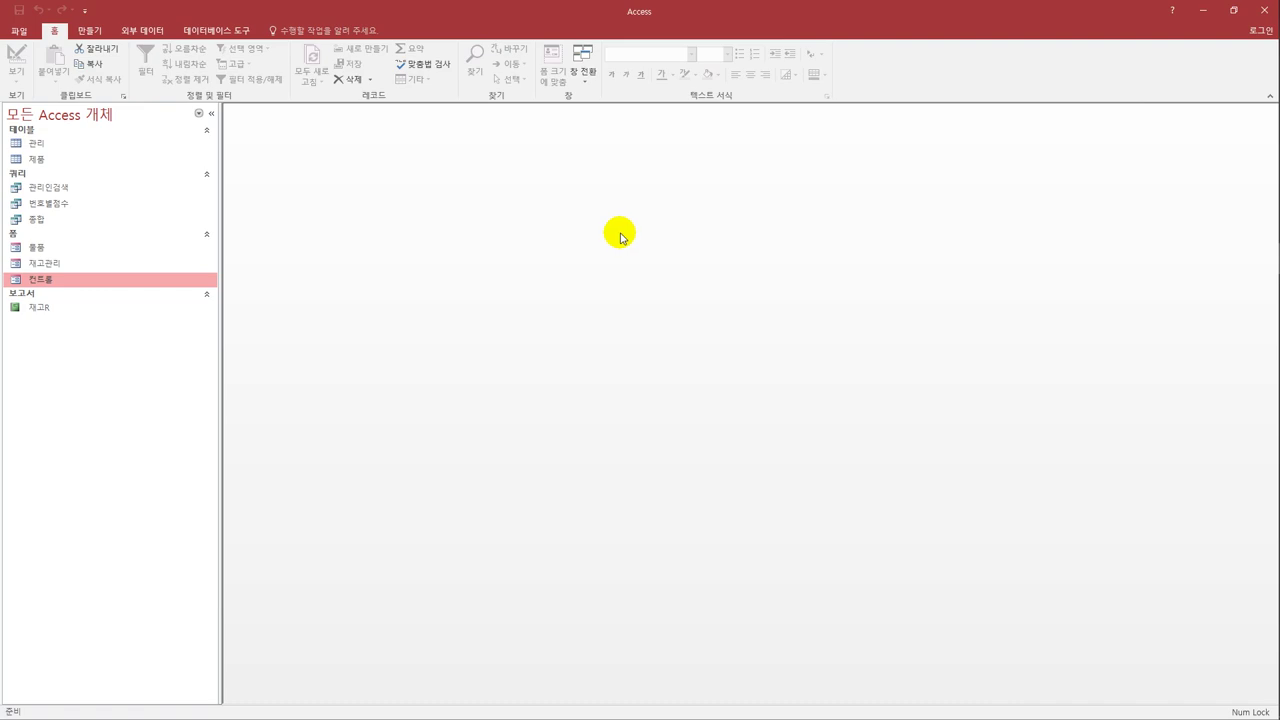
{"action": "left_click", "coordinate": [89, 31]}
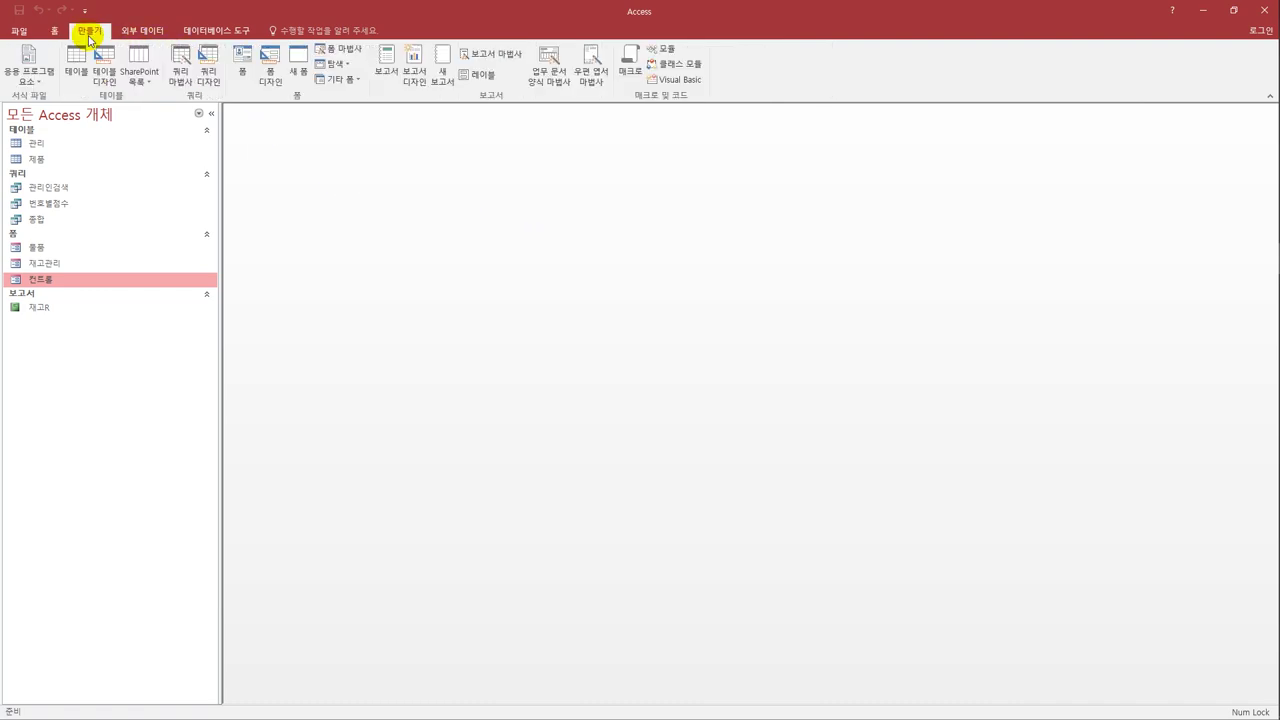
{"action": "left_click", "coordinate": [207, 75]}
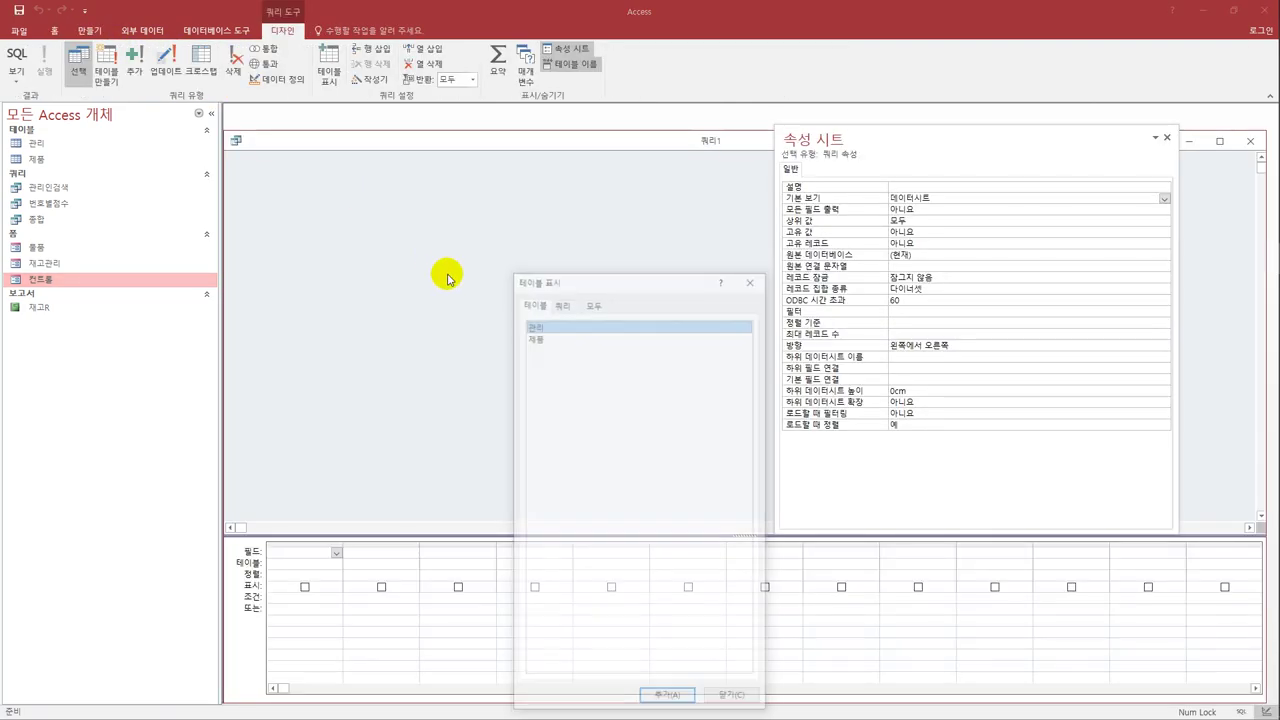
{"action": "left_click", "coordinate": [562, 300]}
{"action": "double_click", "coordinate": [566, 347]}
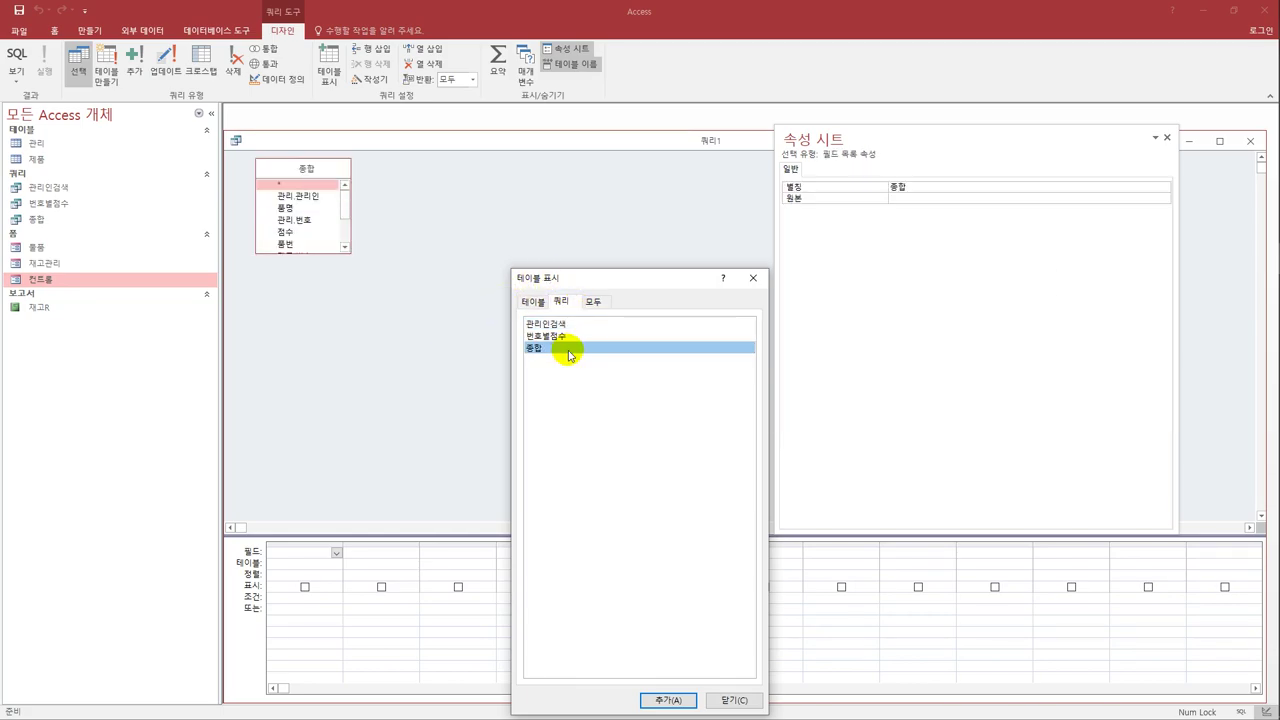
Add 관리.관리인, 관리.번호, 재고 and 넘버 to the query grid.
{"action": "left_click_drag", "start_coordinate": [320, 260], "coordinate": [324, 330]}
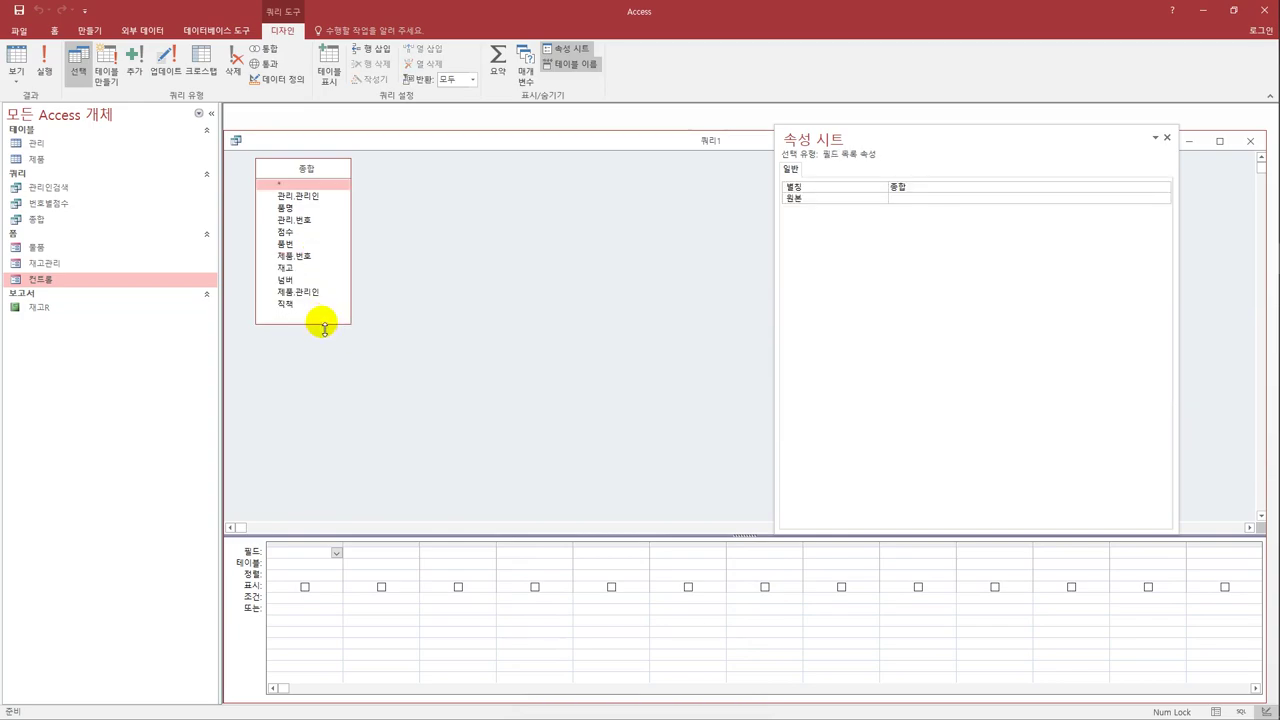
{"action": "double_click", "coordinate": [307, 200]}
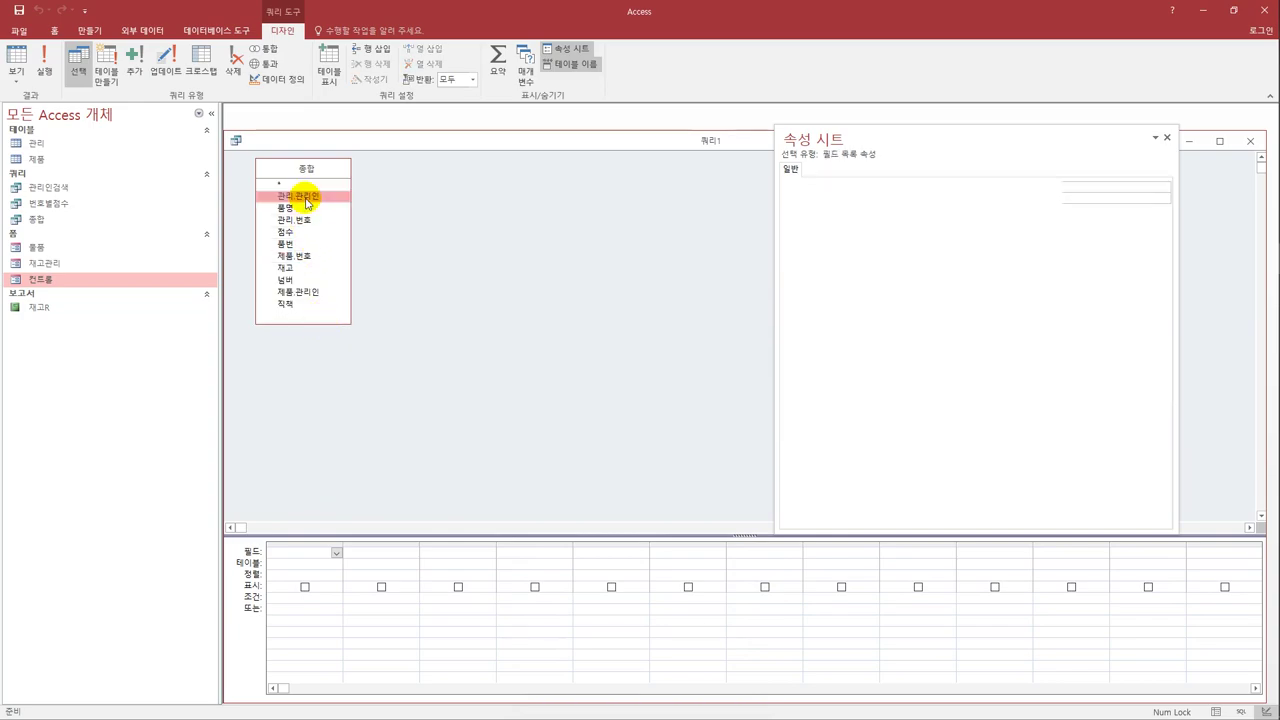
{"action": "left_click", "coordinate": [300, 221]}
{"action": "double_click", "coordinate": [300, 227]}
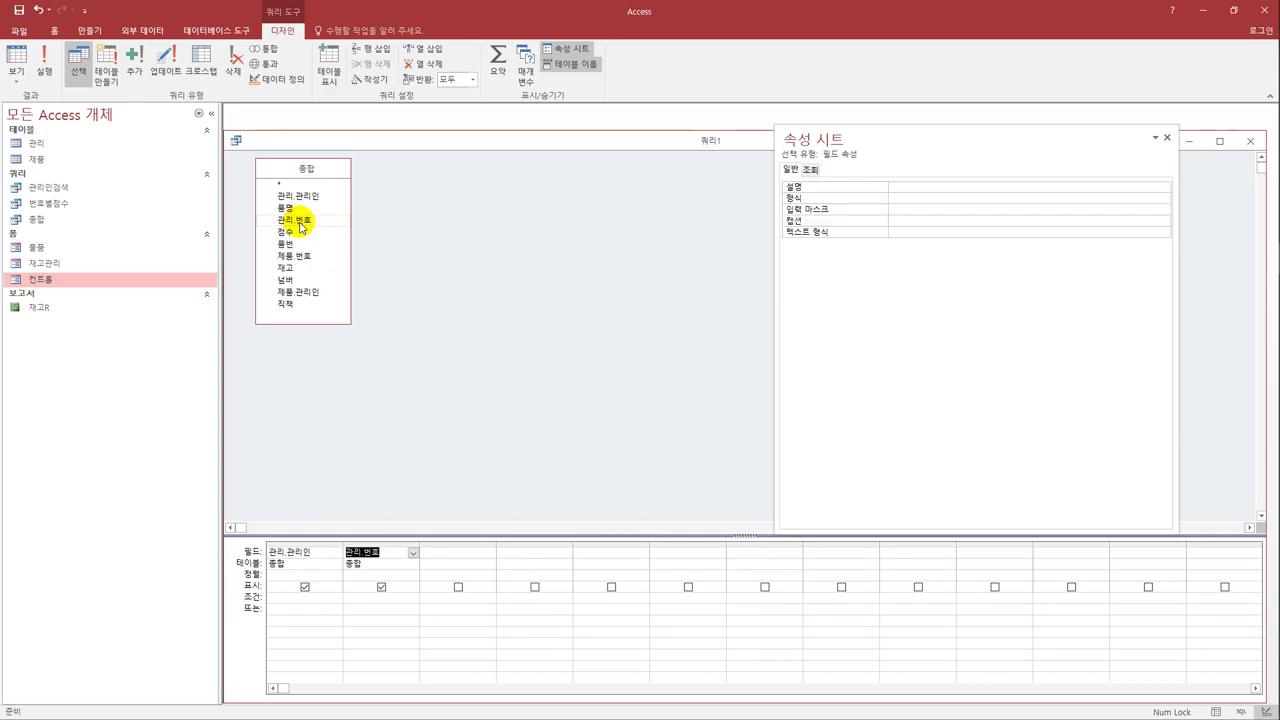
{"action": "double_click", "coordinate": [303, 268]}
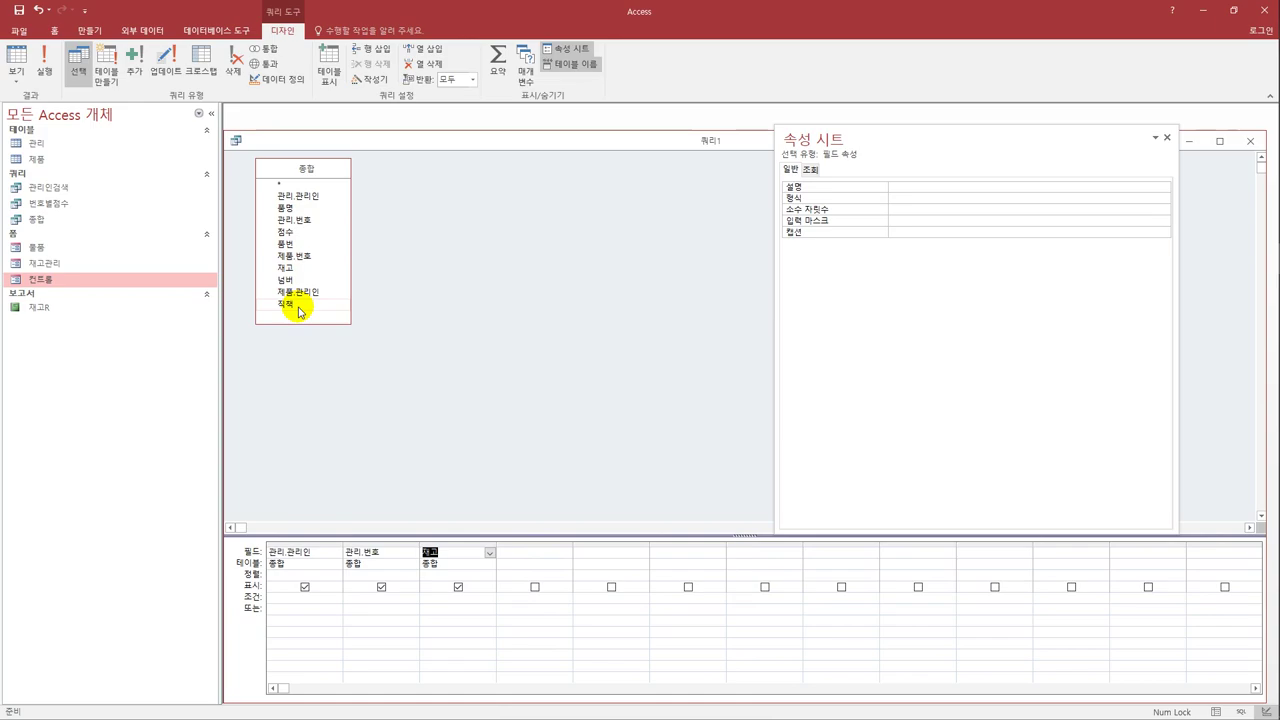
{"action": "double_click", "coordinate": [292, 280]}
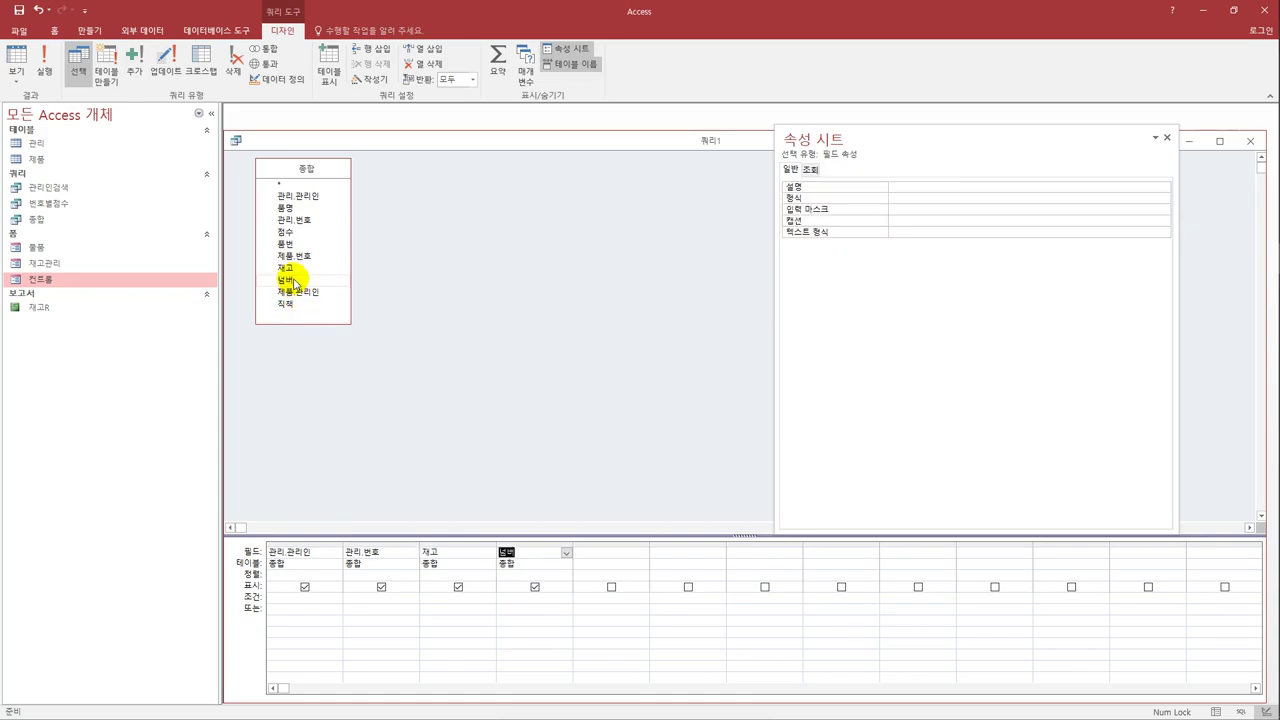
{"action": "left_click", "coordinate": [298, 597]}
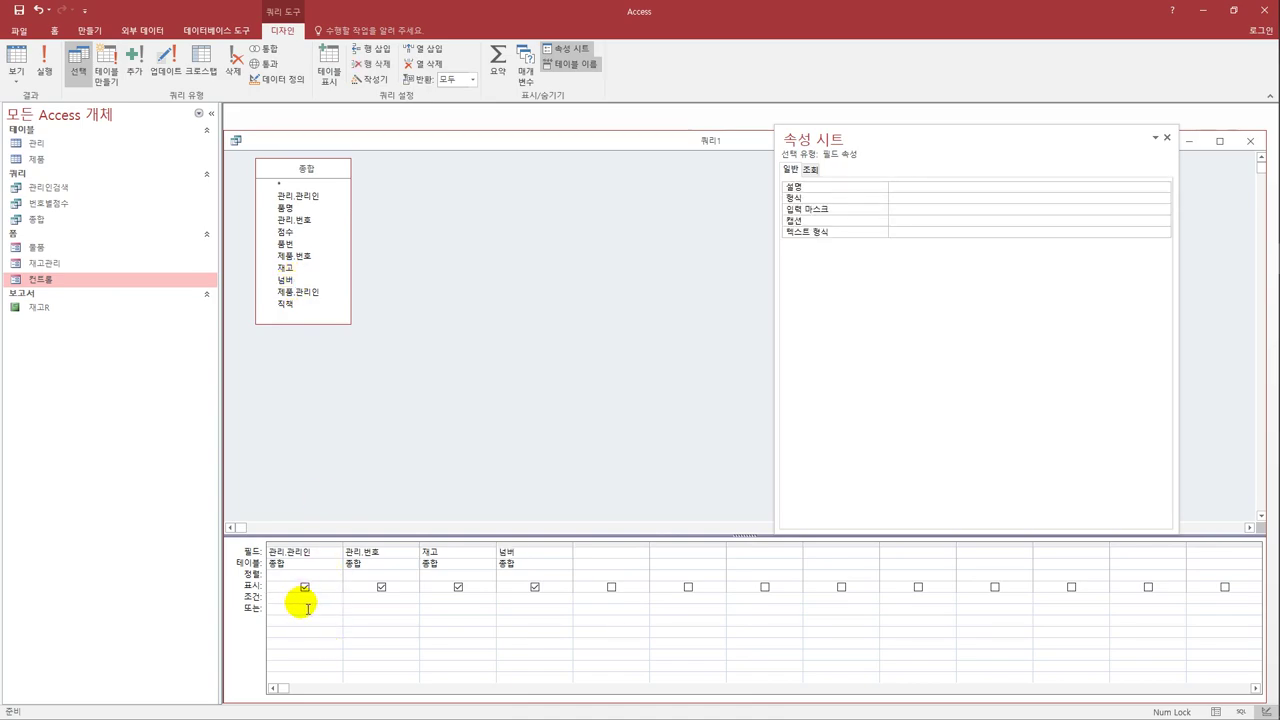
Filter 관리인 by [관리인을 입력하세요], make it a make-table query into 재고현황, and run it.
{"action": "type", "text": "[rh"}
{"action": "type", "text": "관리인을 ㅇ"}
{"action": "type", "text": "입력하세요"}
{"action": "type", "text": "]"}
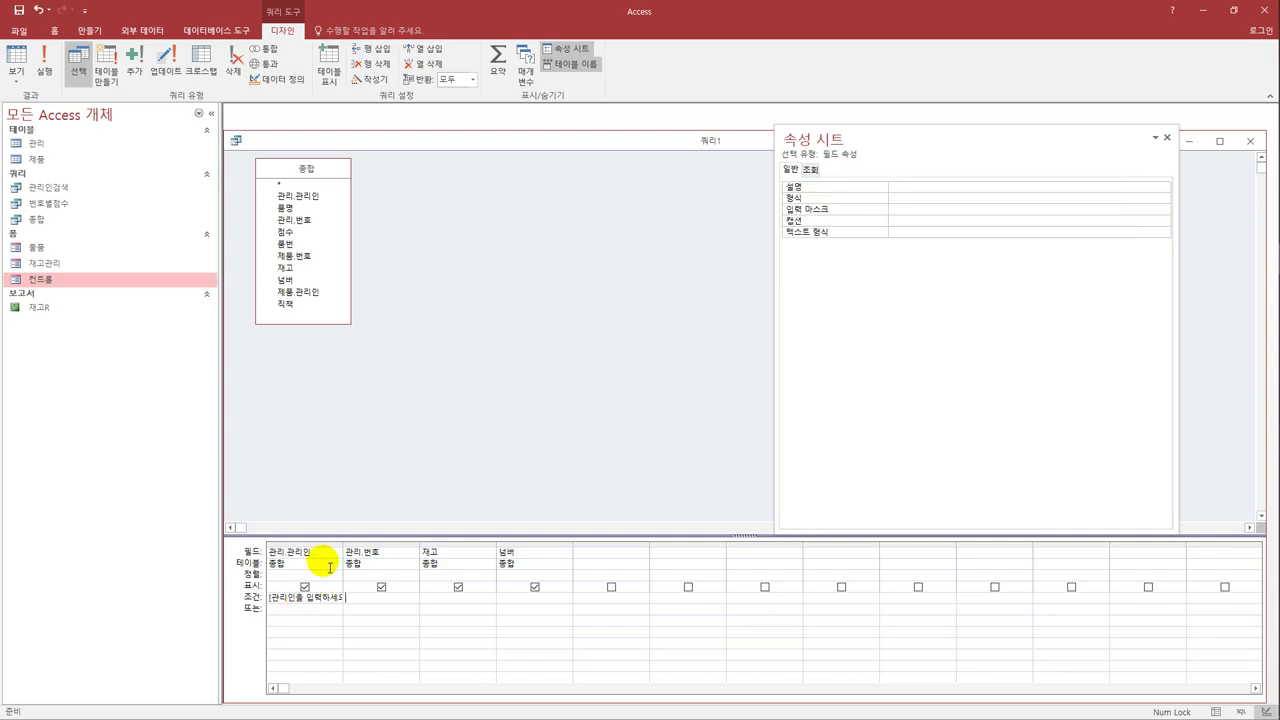
{"action": "left_click_drag", "start_coordinate": [346, 551], "coordinate": [357, 556]}
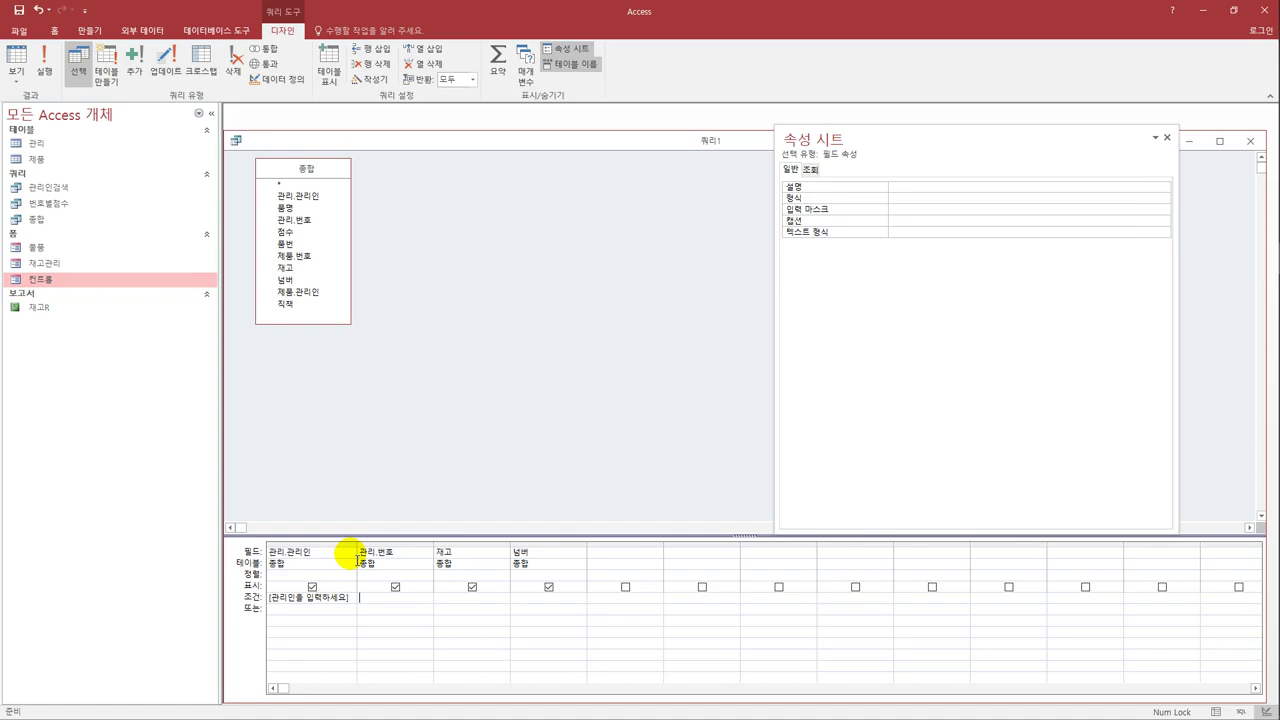
{"action": "left_click", "coordinate": [106, 62]}
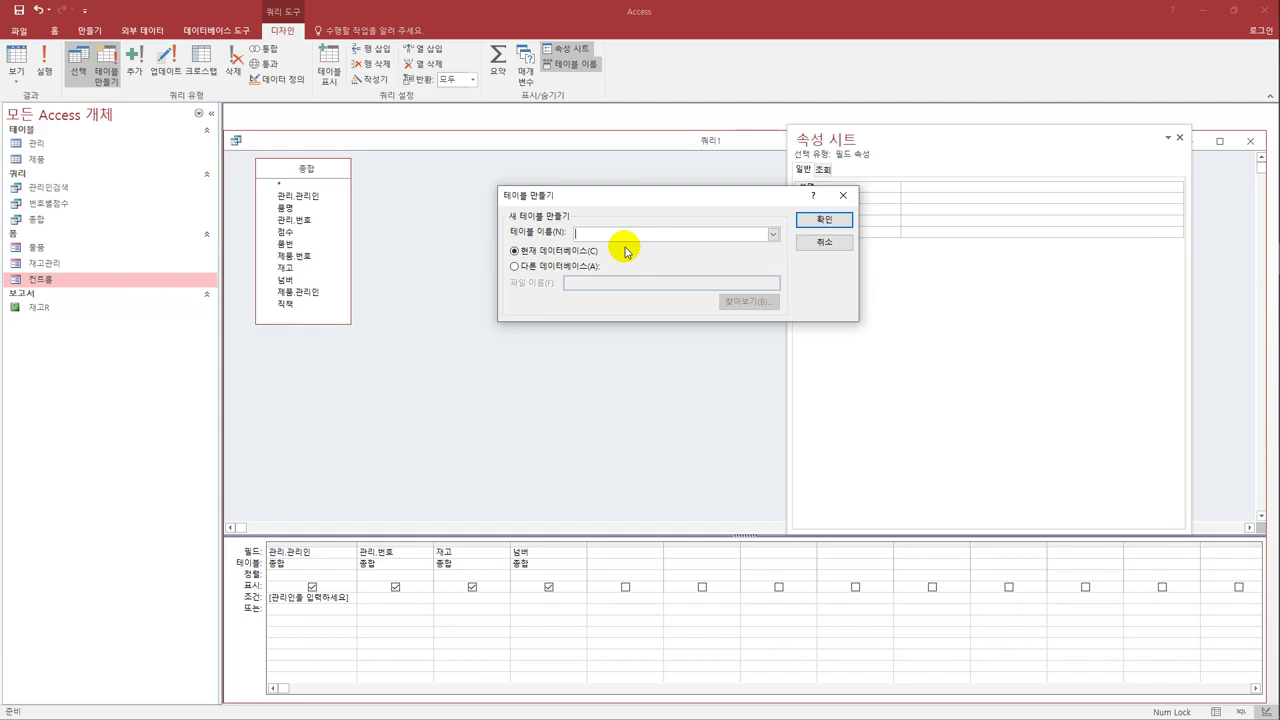
{"action": "type", "text": "재고현황"}
{"action": "left_click", "coordinate": [816, 219]}
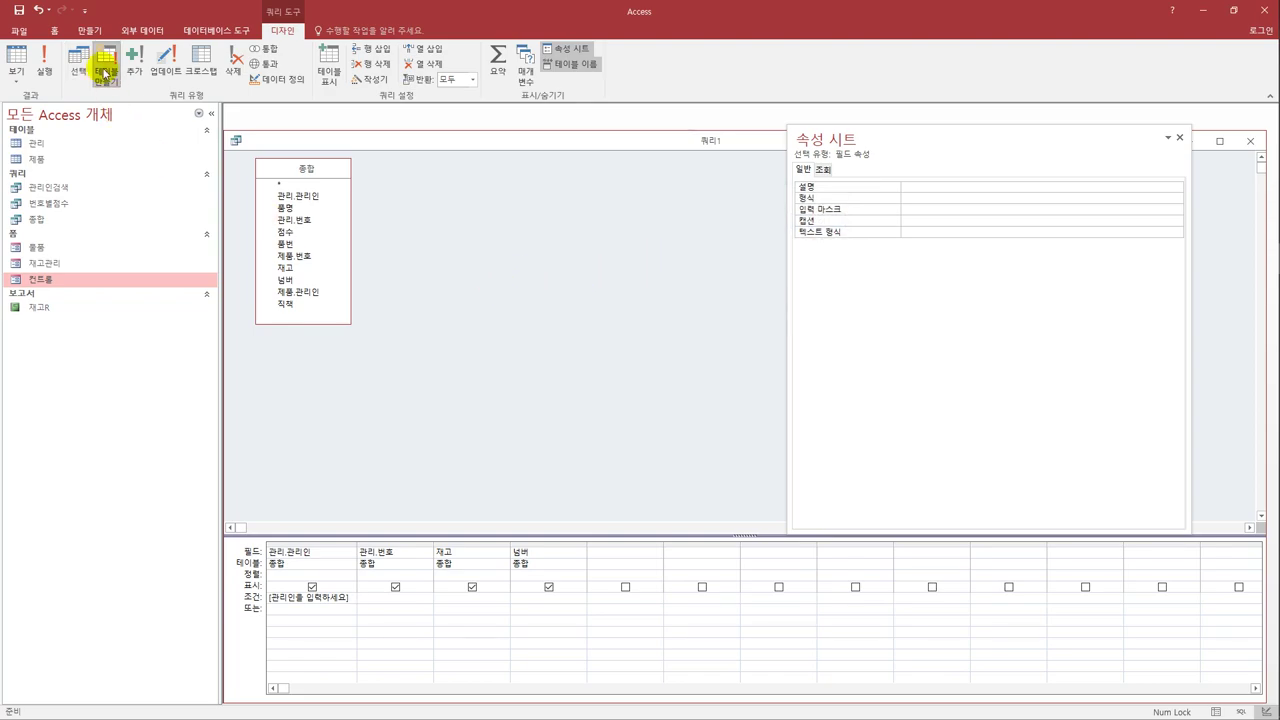
{"action": "left_click", "coordinate": [14, 60]}
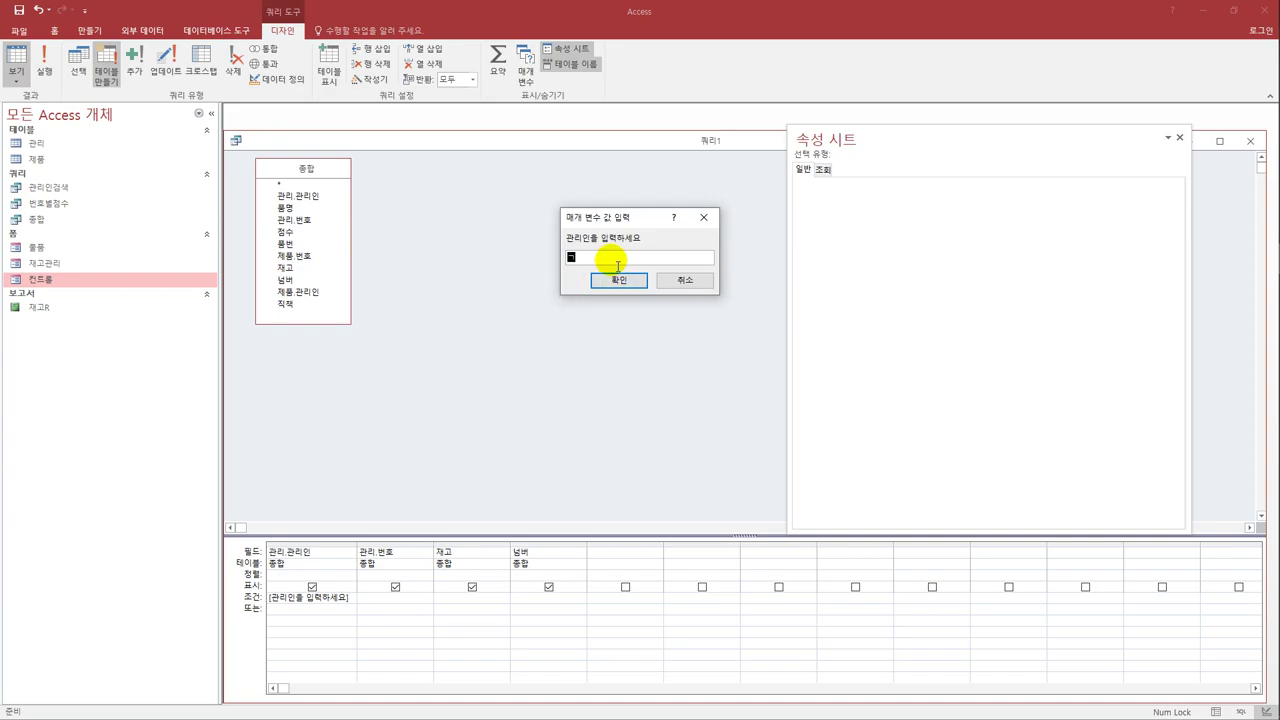
Preview the query results for one manager, then save the query as 재고현황생성 and close it.
{"action": "type", "text": "김다솜"}
{"action": "left_click", "coordinate": [619, 280]}
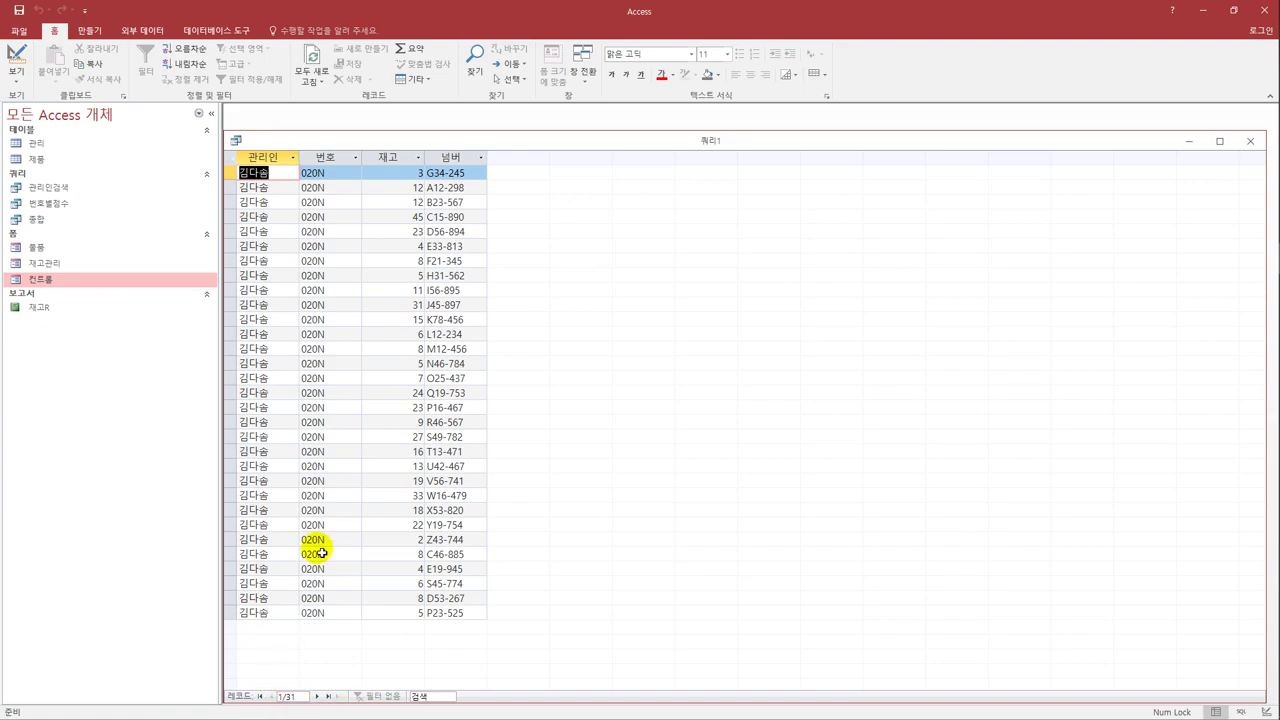
{"action": "left_click", "coordinate": [19, 11]}
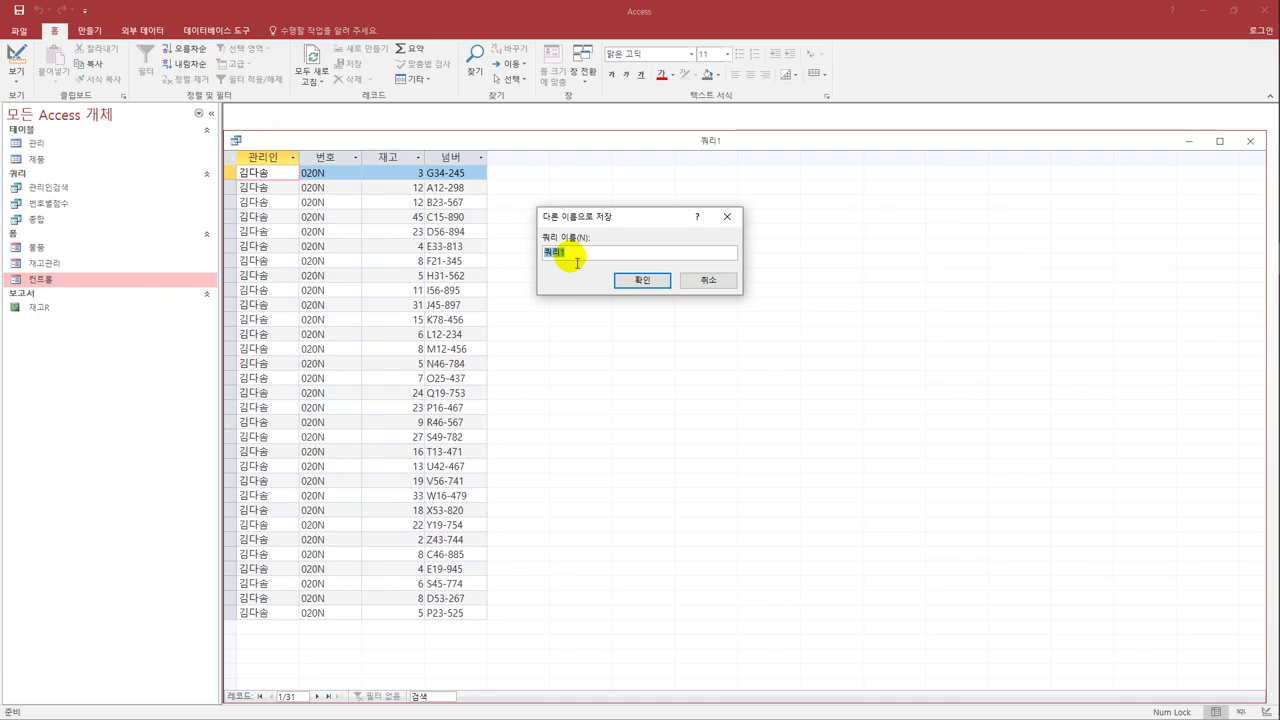
{"action": "type", "text": "재고현황"}
{"action": "type", "text": "생산"}
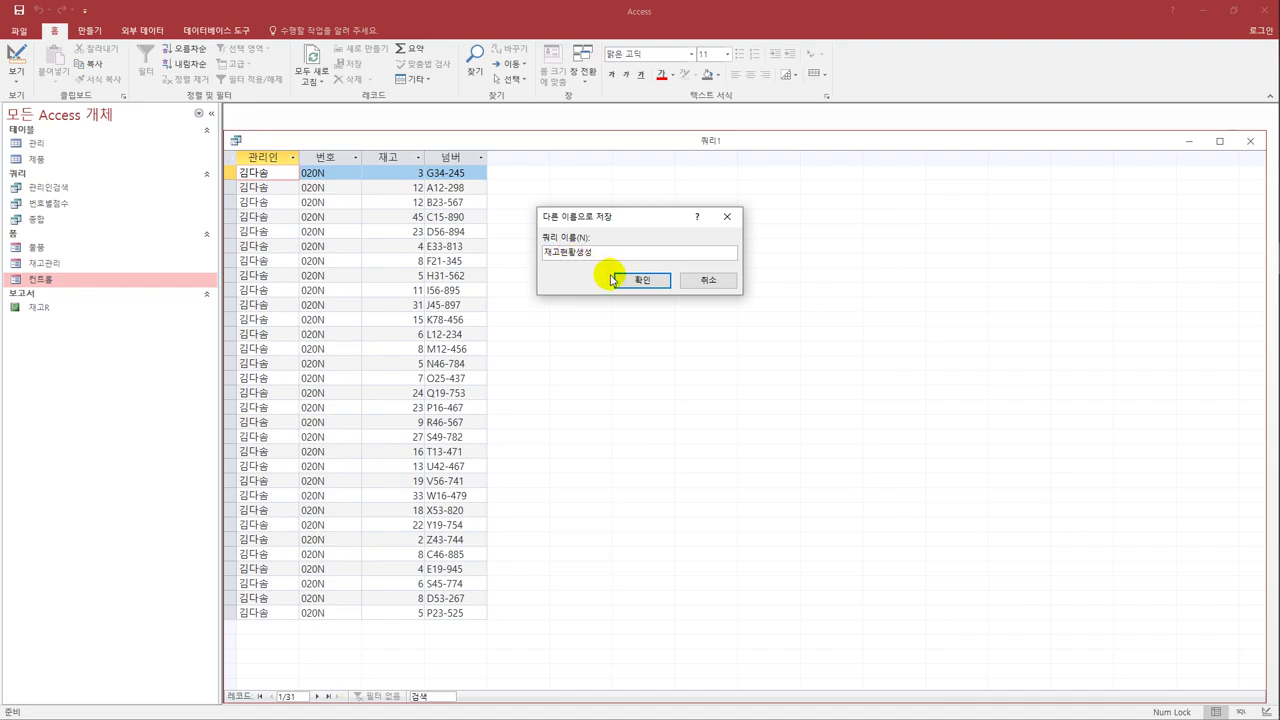
{"action": "left_click", "coordinate": [622, 282]}
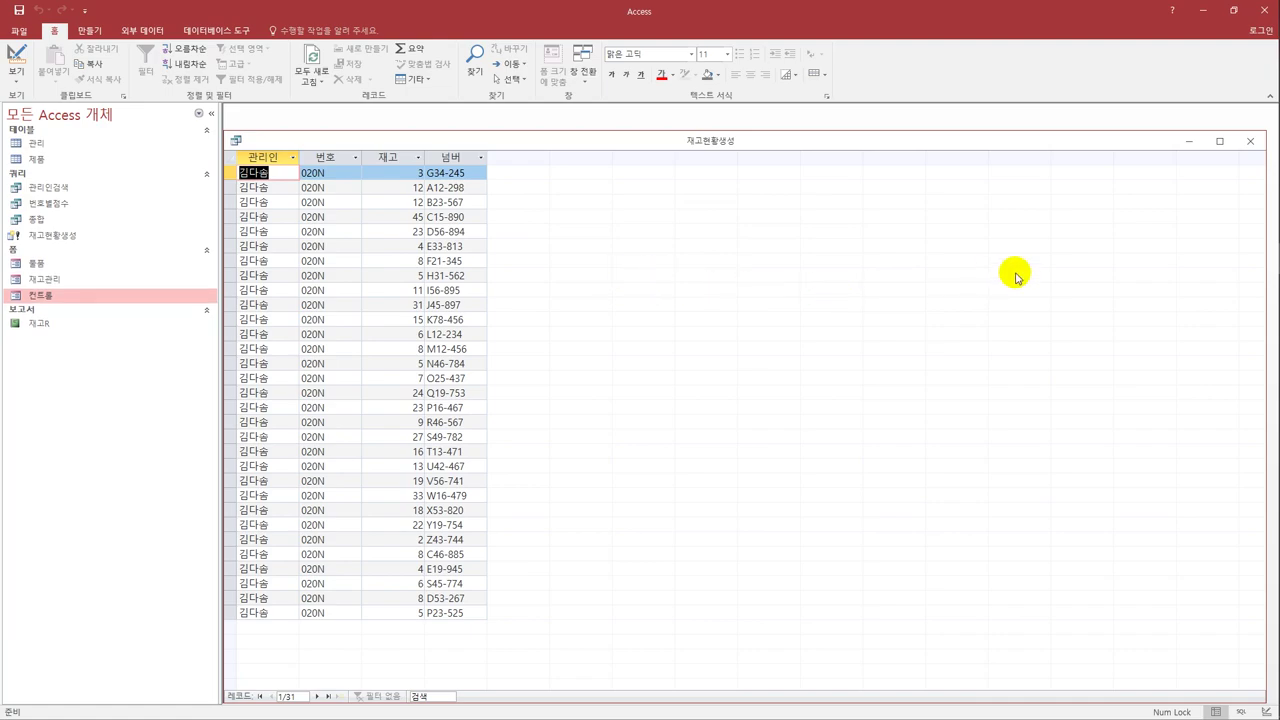
{"action": "left_click", "coordinate": [1250, 141]}
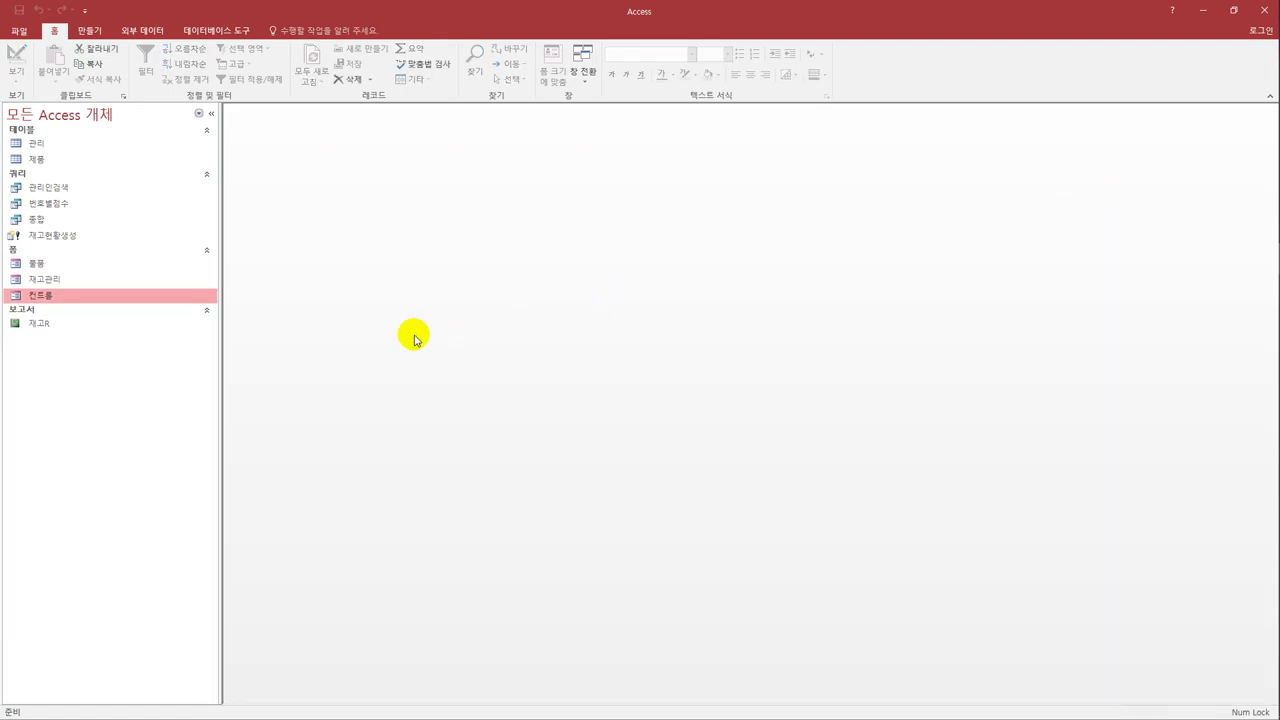
Run 재고현황생성 for one manager to paste 31 rows into the new 재고현황 table, then select it.
{"action": "double_click", "coordinate": [78, 237]}
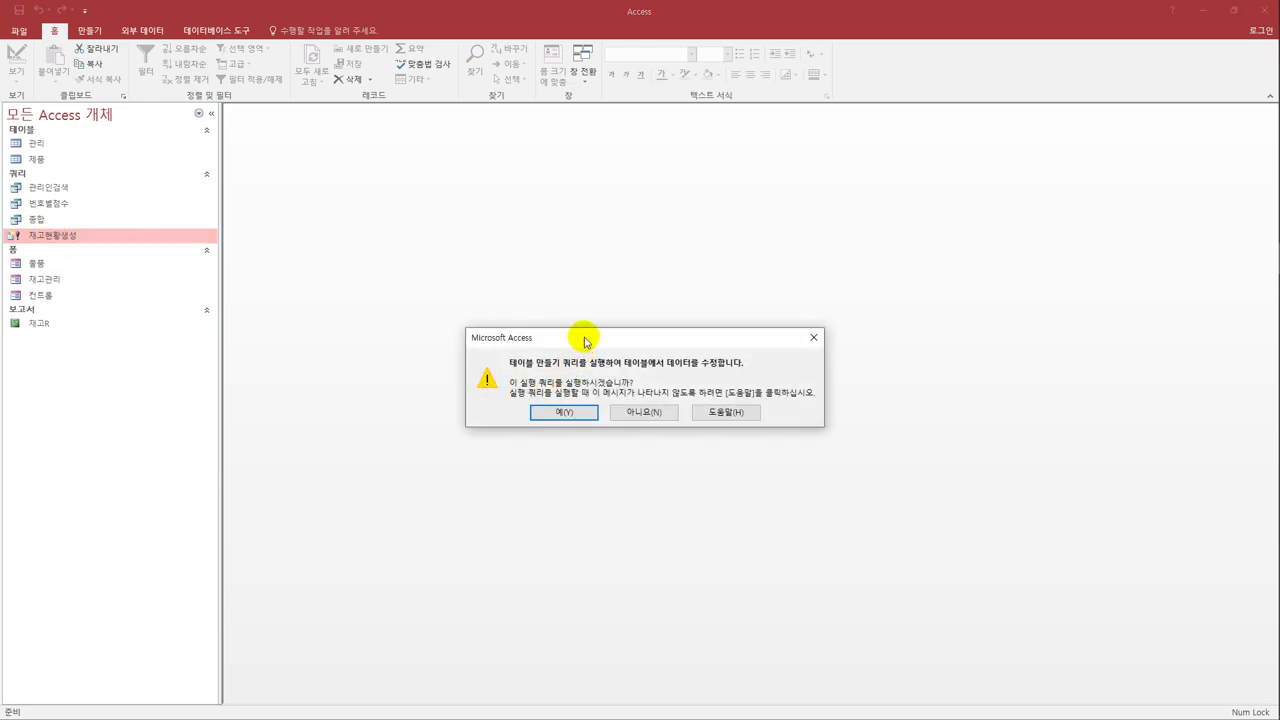
{"action": "left_click_drag", "start_coordinate": [586, 337], "coordinate": [530, 271]}
{"action": "left_click", "coordinate": [490, 344]}
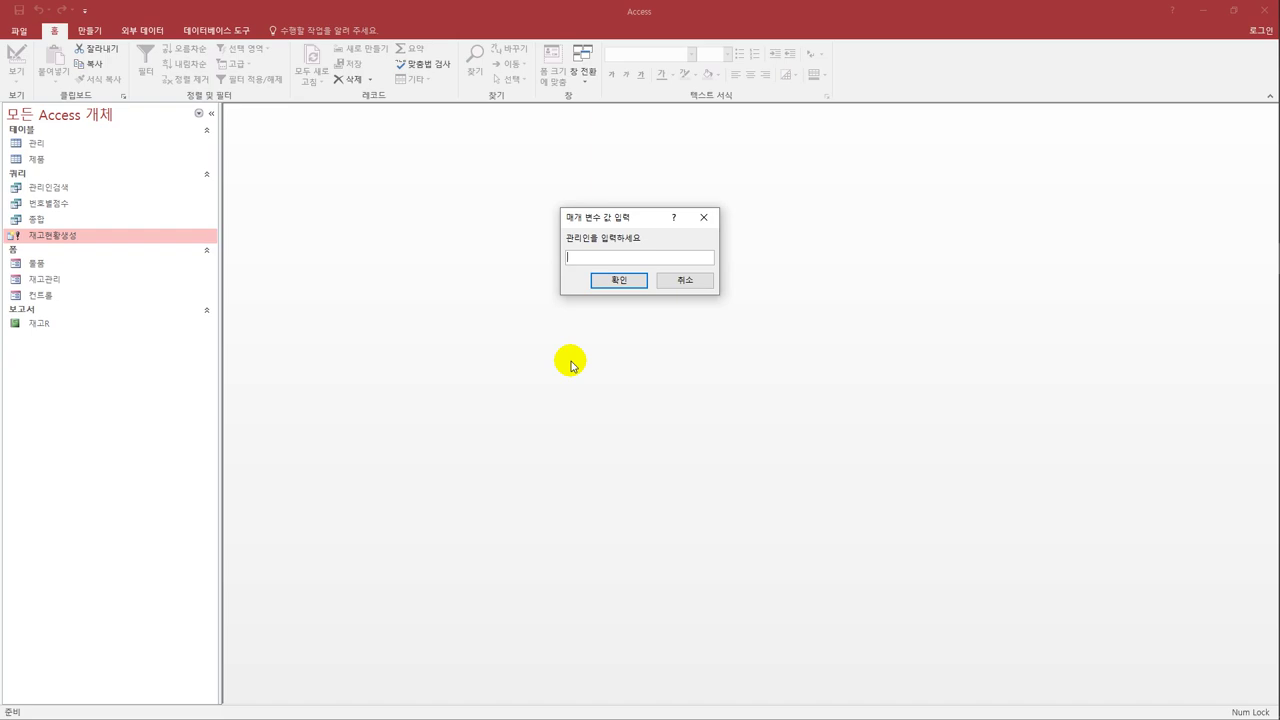
{"action": "type", "text": "김다솜"}
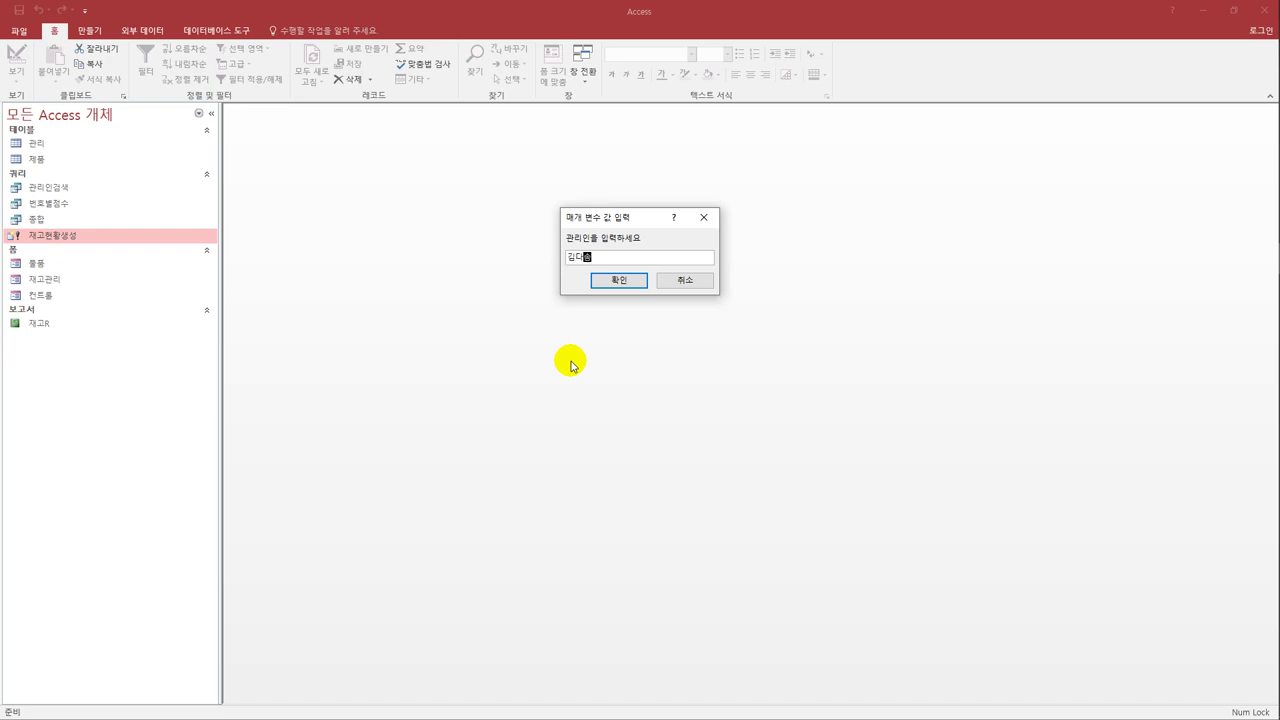
{"action": "left_click", "coordinate": [610, 281]}
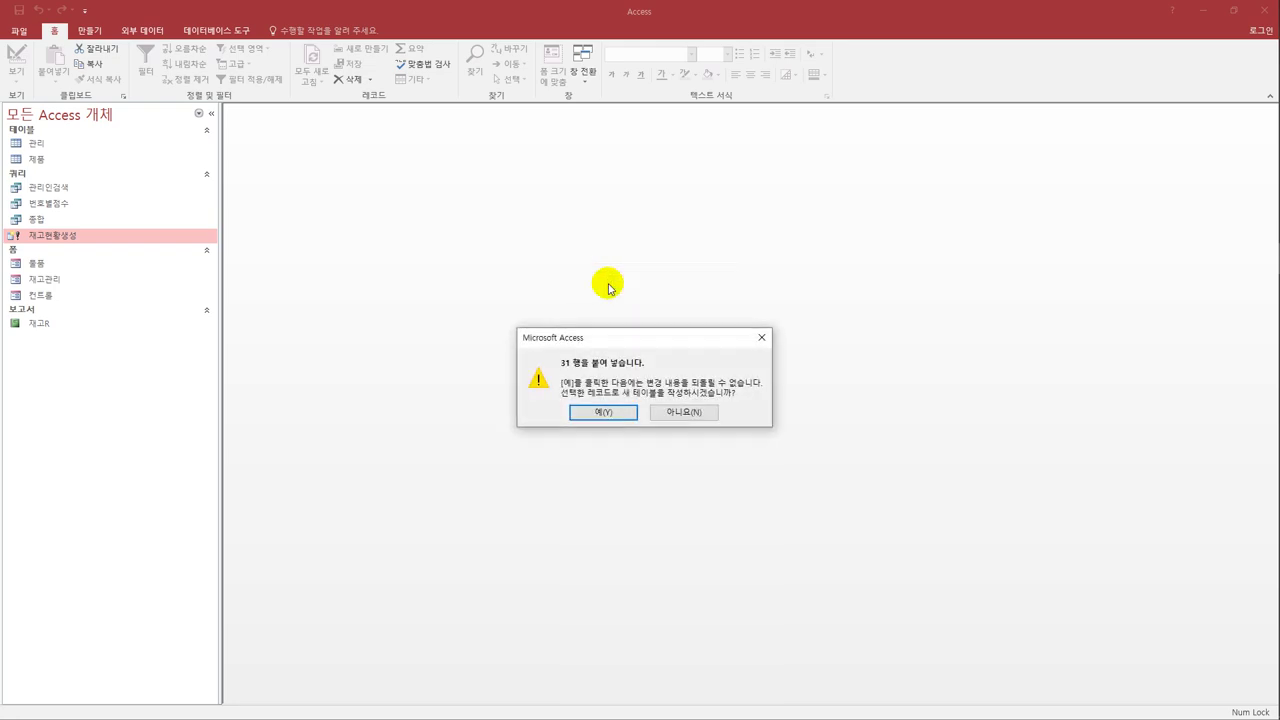
{"action": "left_click", "coordinate": [603, 412]}
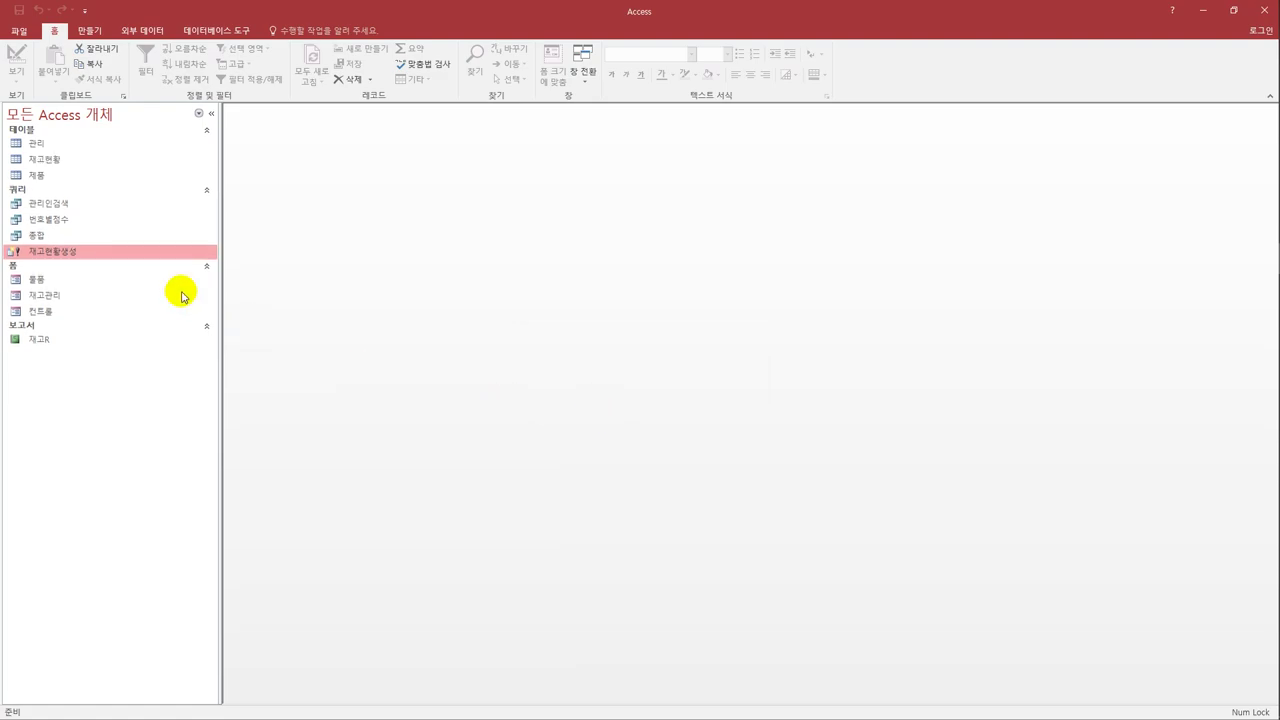
{"action": "left_click", "coordinate": [55, 160]}
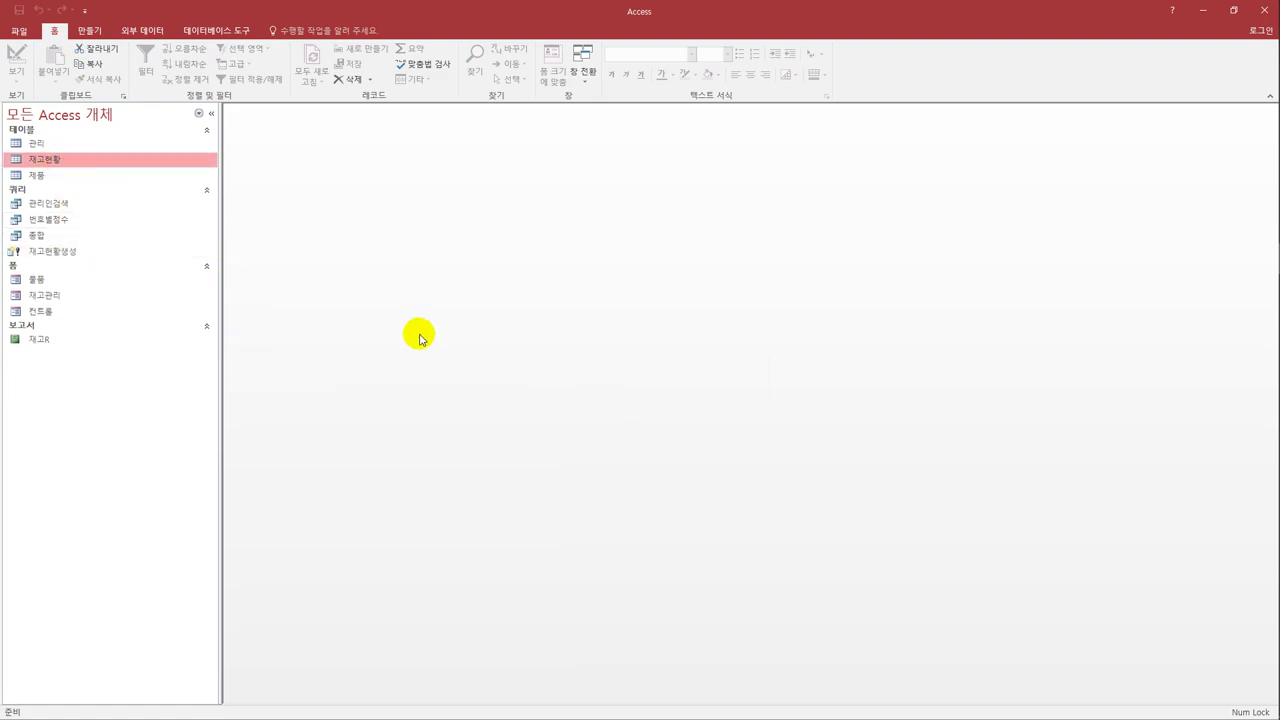